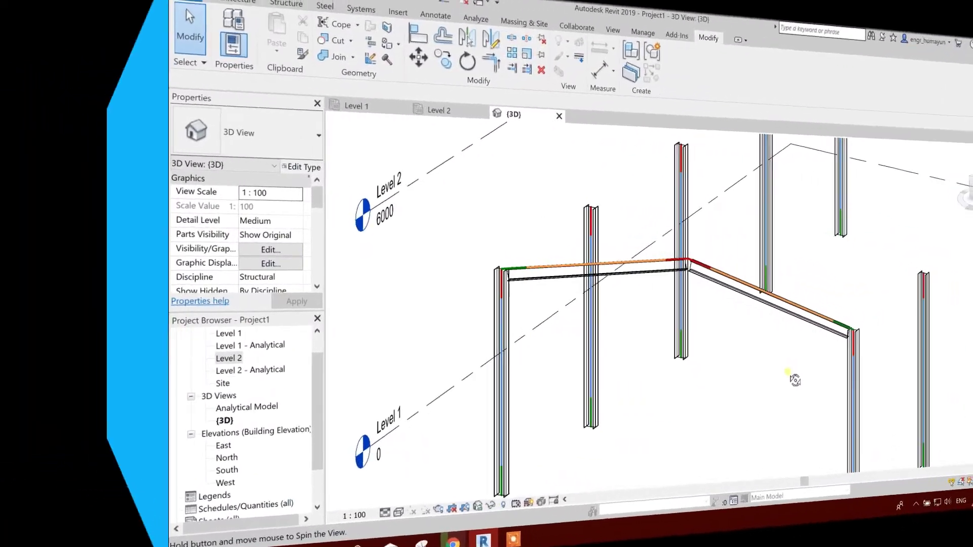
scroll(863, 359, up, 3)
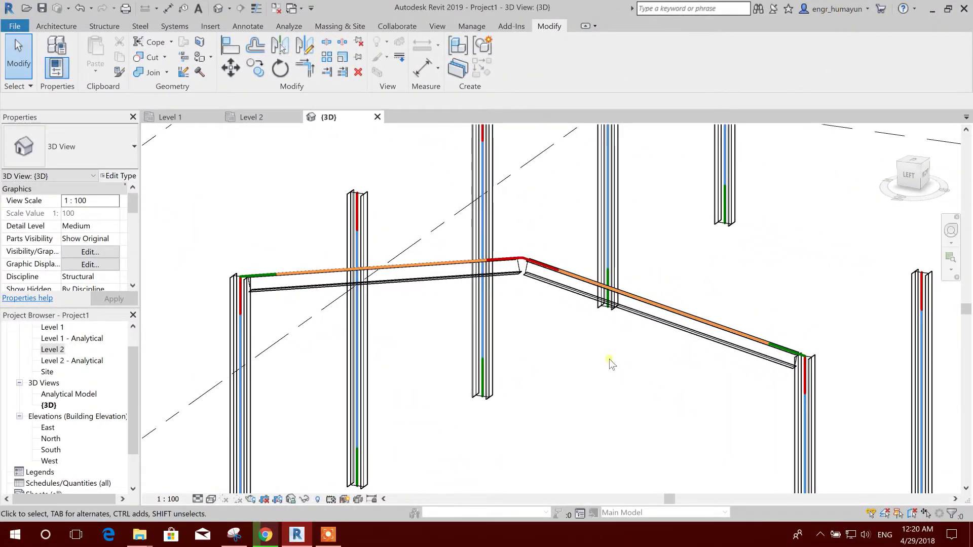
scroll(583, 319, down, 3)
mouse_move(576, 311)
middle_down()
mouse_move(591, 317)
mouse_move(589, 303)
middle_up()
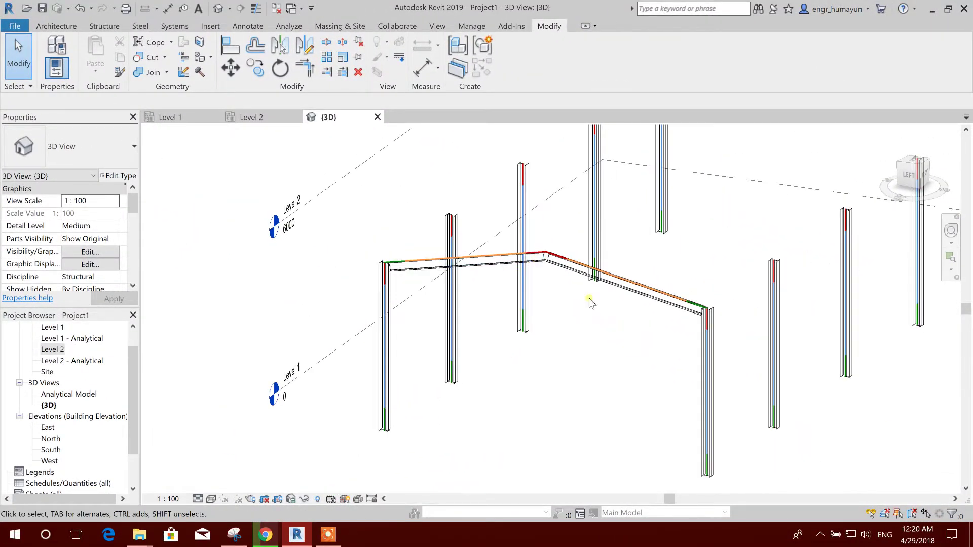
scroll(551, 270, up, 3)
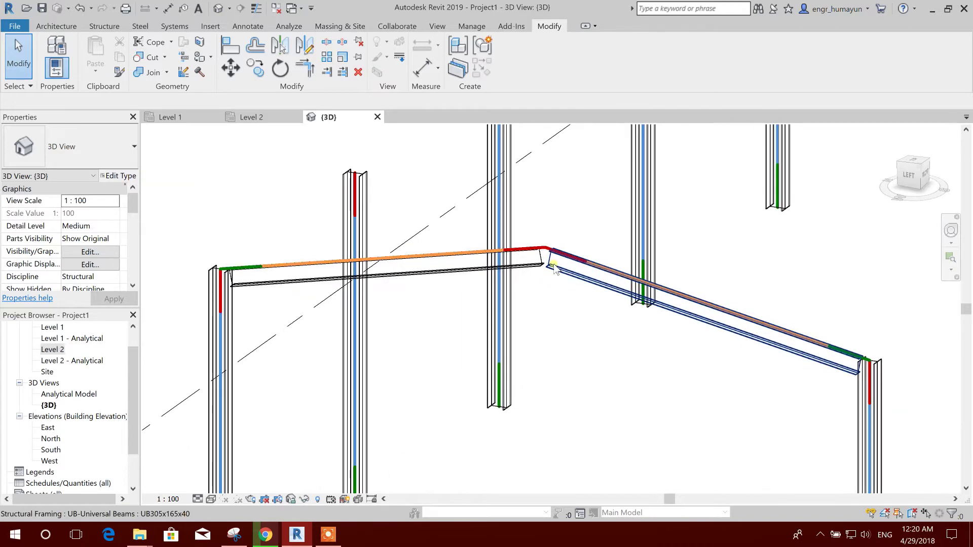
scroll(552, 267, up, 4)
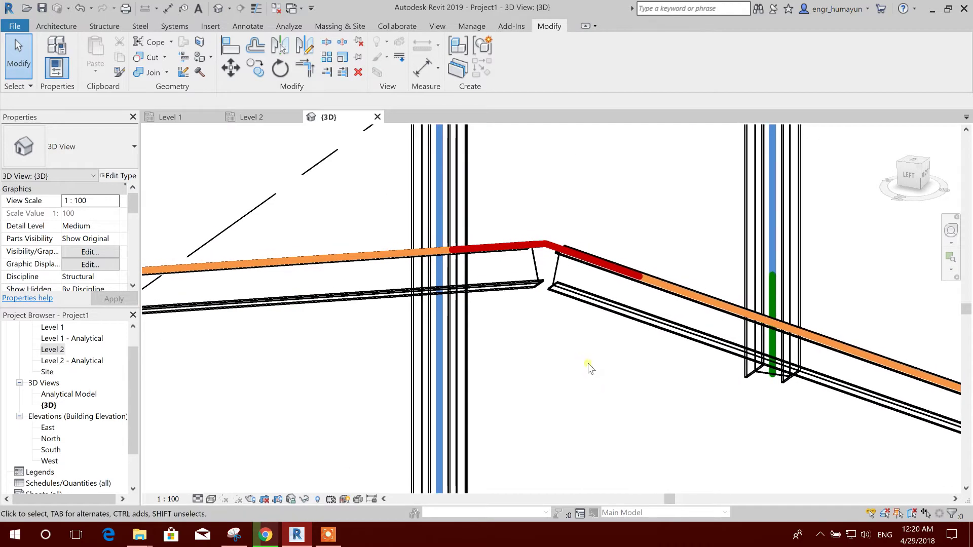
scroll(587, 367, down, 3)
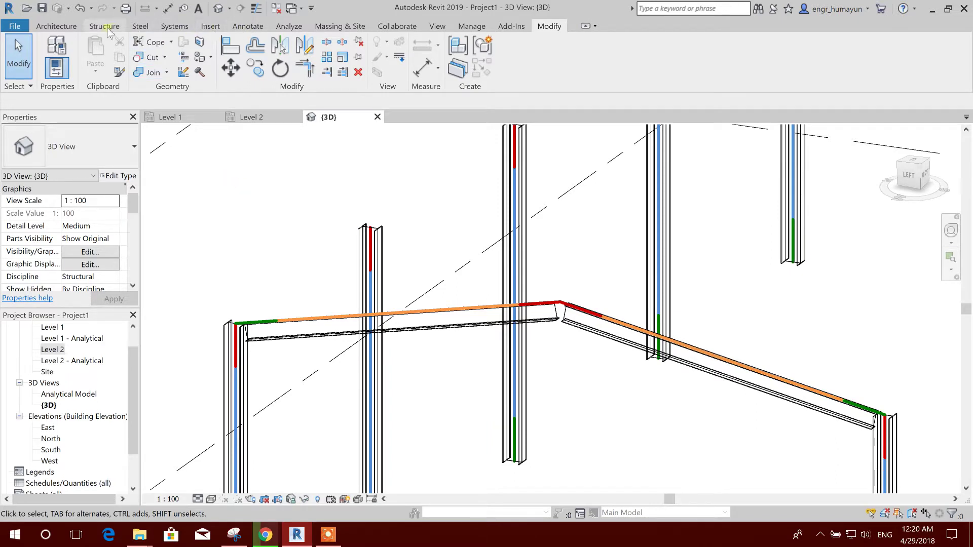
- Check which connection types are available for placing a structural steel connection
click(139, 27)
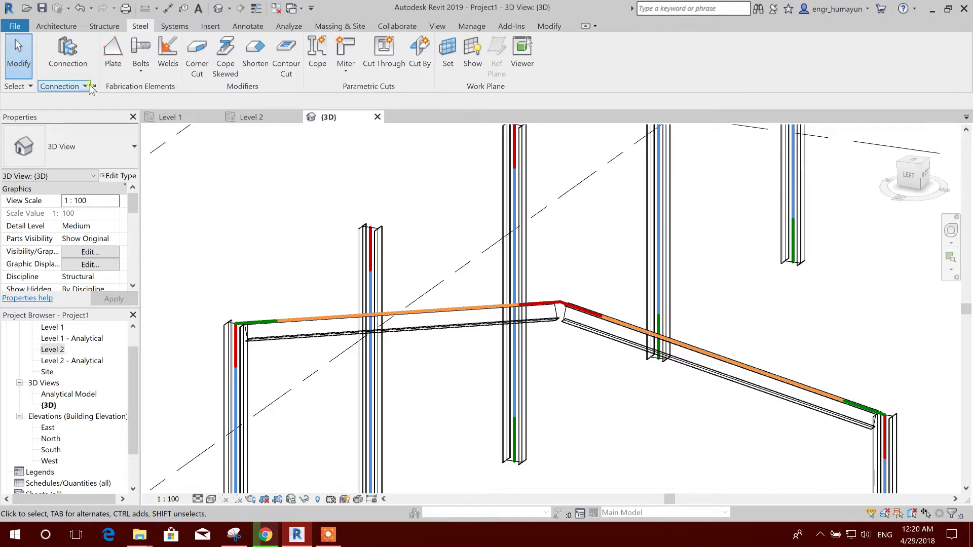
click(67, 50)
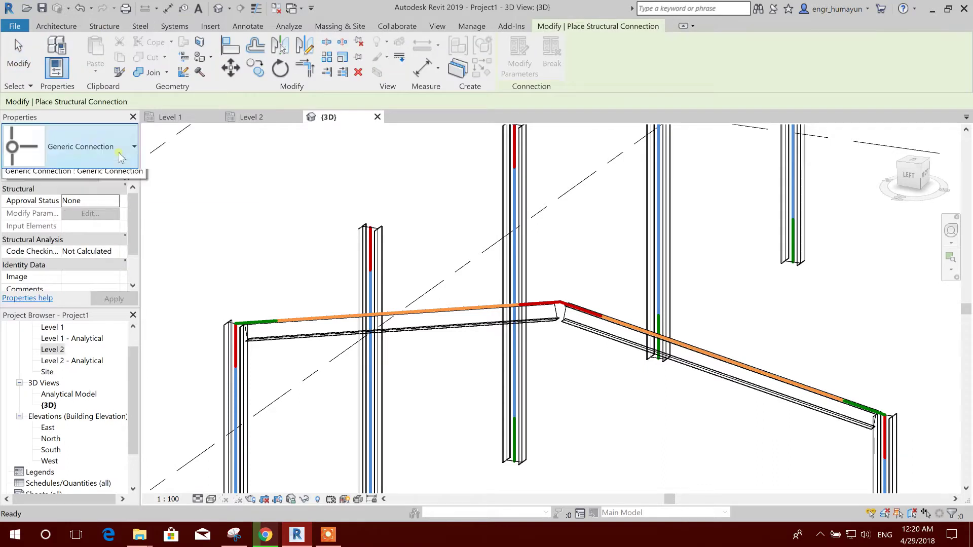
click(99, 160)
click(93, 135)
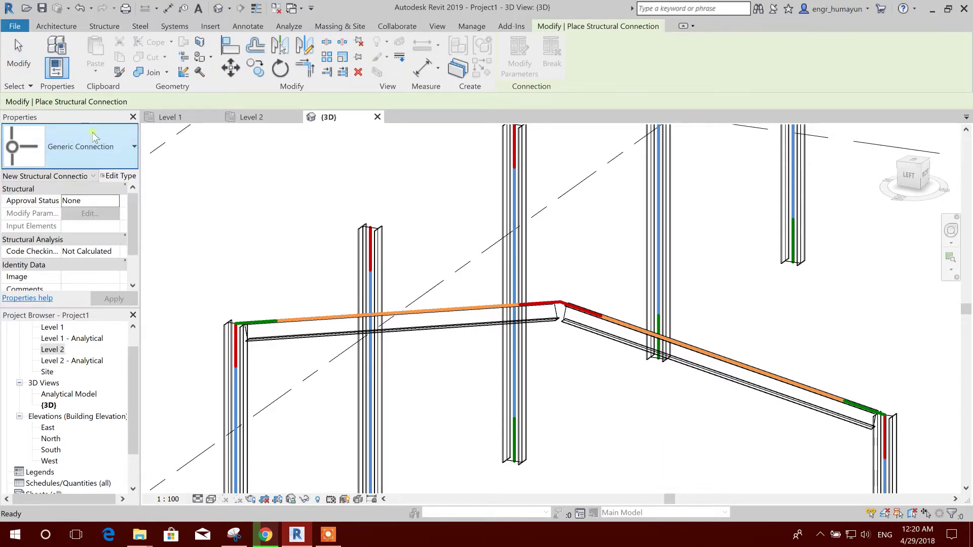
key(Escape)
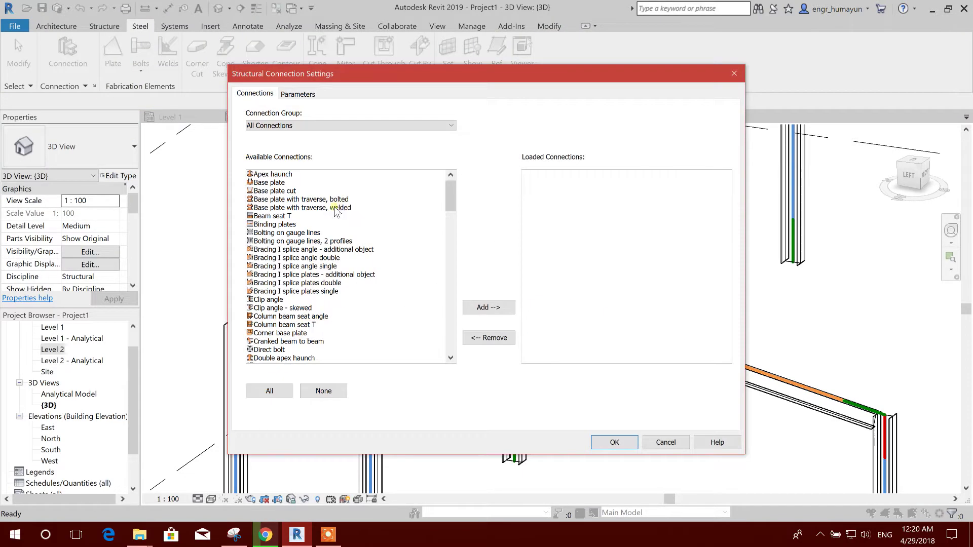
- Load the Apex haunch, Base plate and Knee of frame bolted, with haunch connections into the project
click(282, 175)
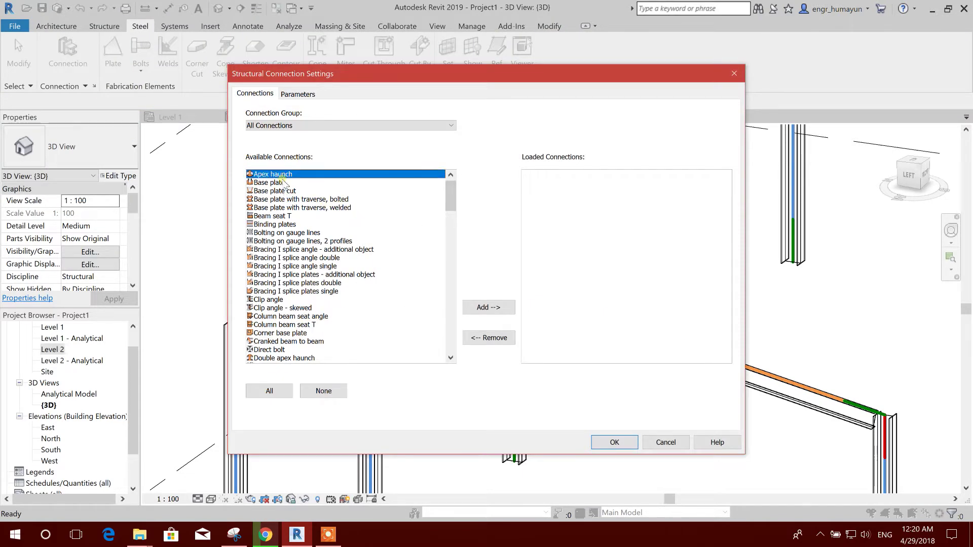
shift+click(280, 182)
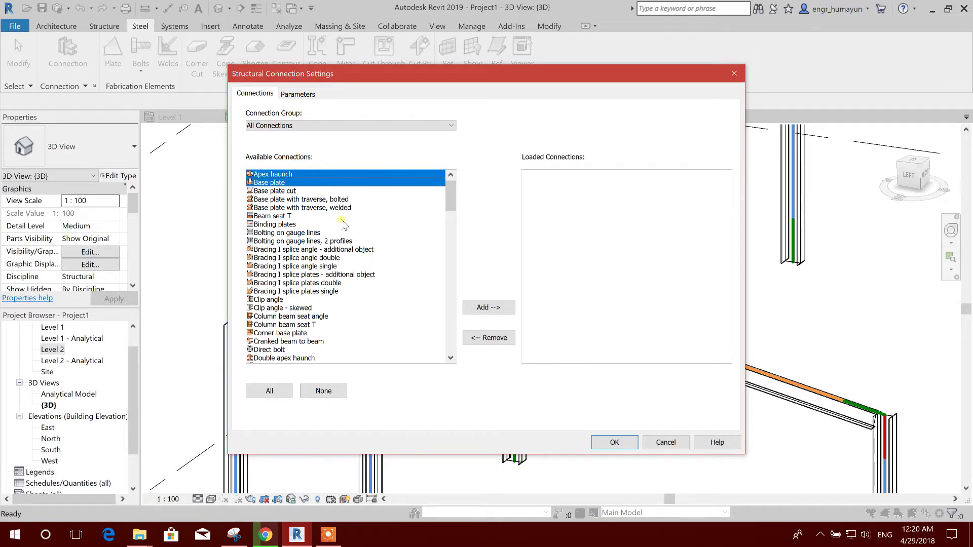
scroll(343, 224, down, 3)
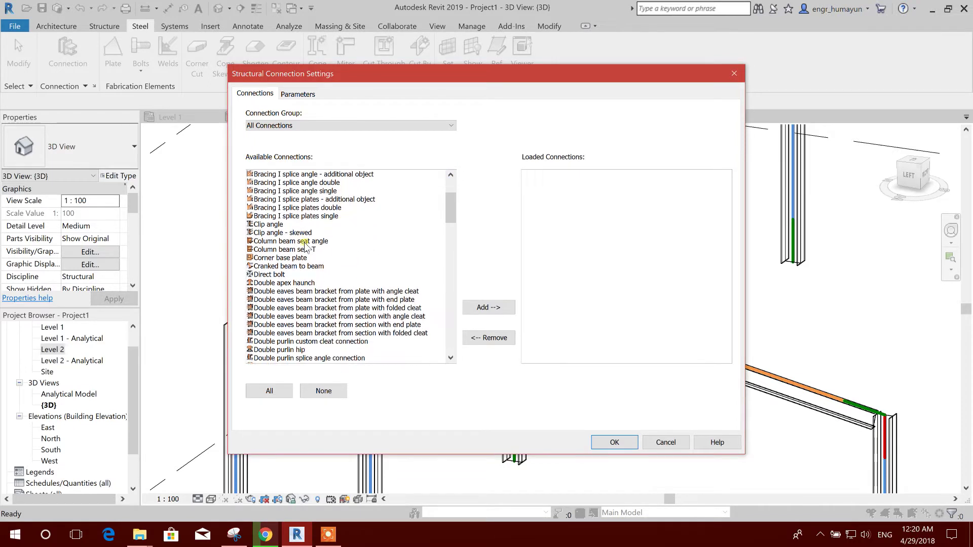
scroll(305, 247, down, 1)
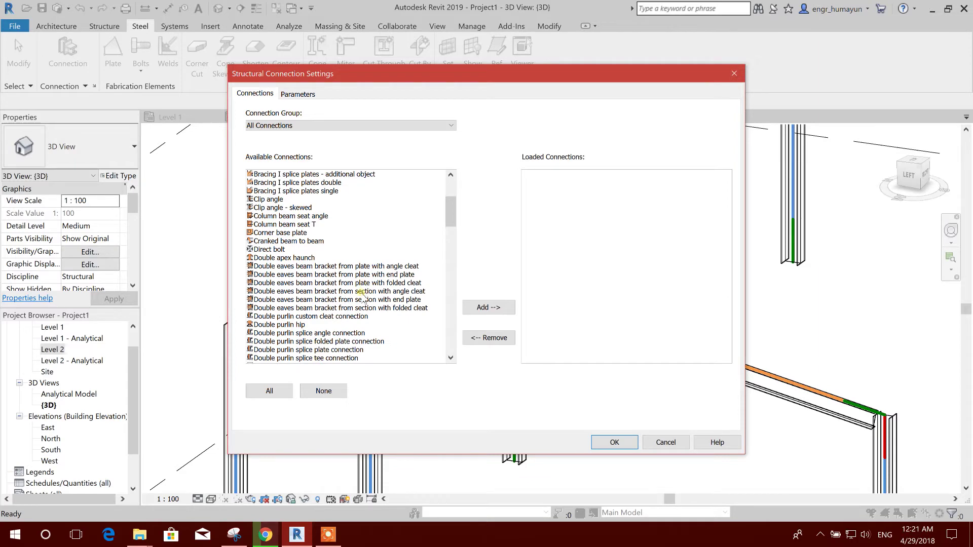
scroll(336, 325, down, 10)
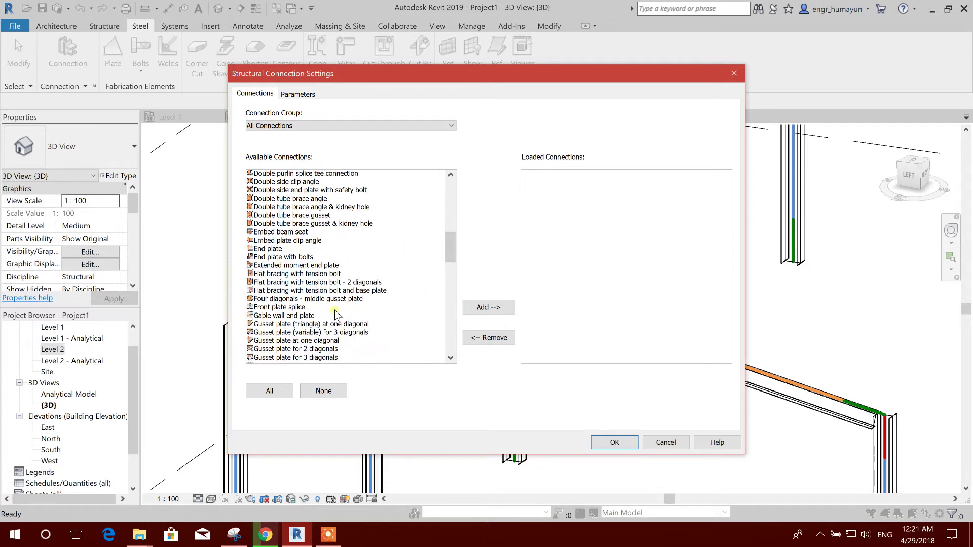
scroll(334, 312, down, 6)
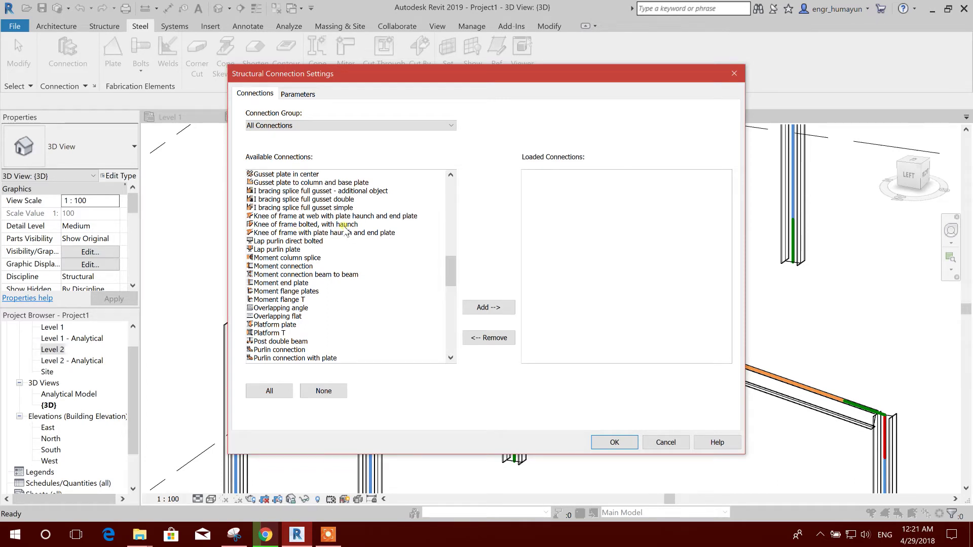
click(344, 225)
click(496, 308)
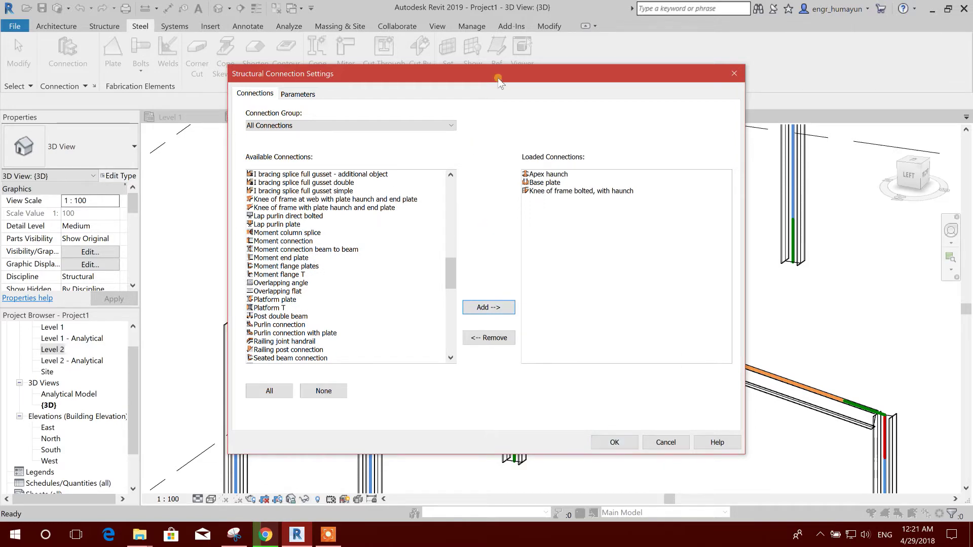
drag(499, 81, 455, 73)
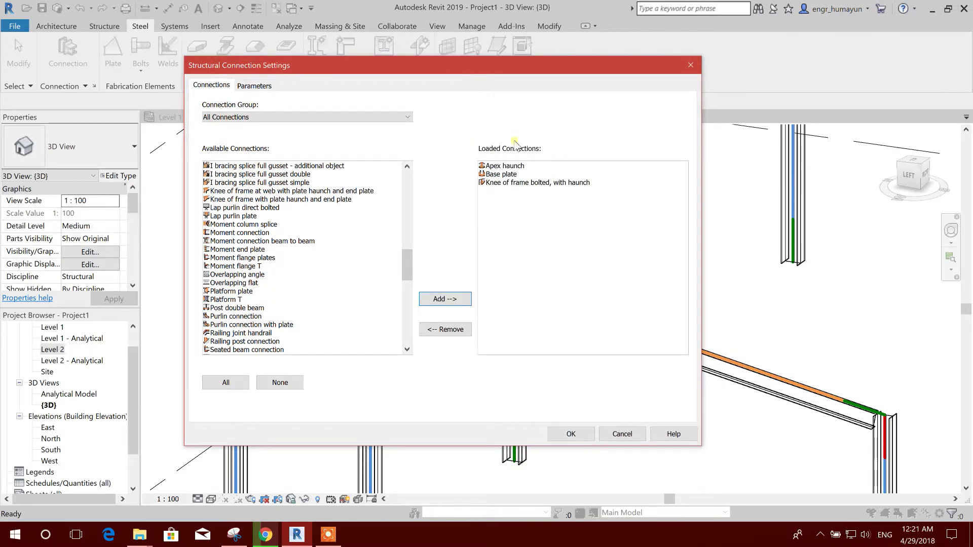
click(592, 433)
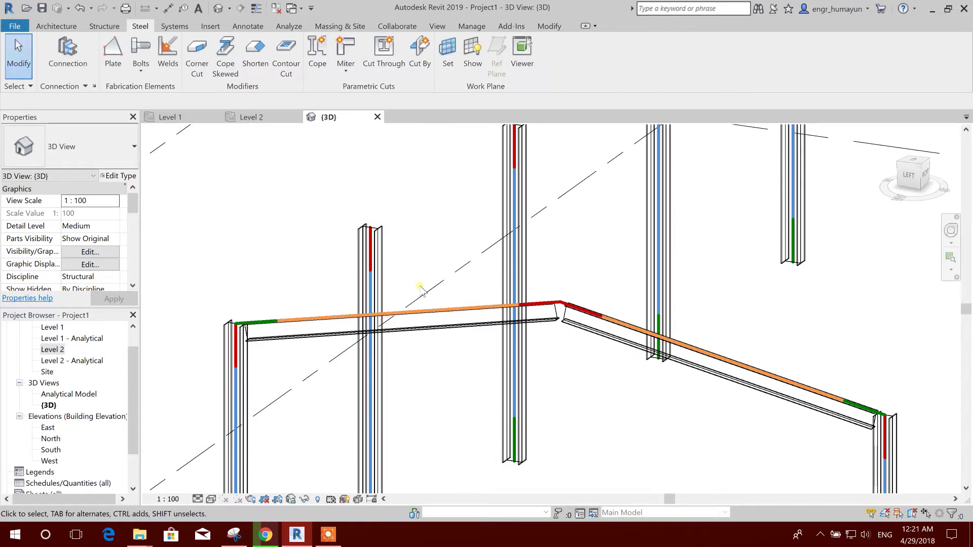
- Place a Generic Connection between the two sloping rafters where they meet at the ridge
scroll(521, 341, down, 3)
scroll(511, 312, up, 2)
middle_drag(510, 307, 508, 330)
scroll(499, 318, up, 1)
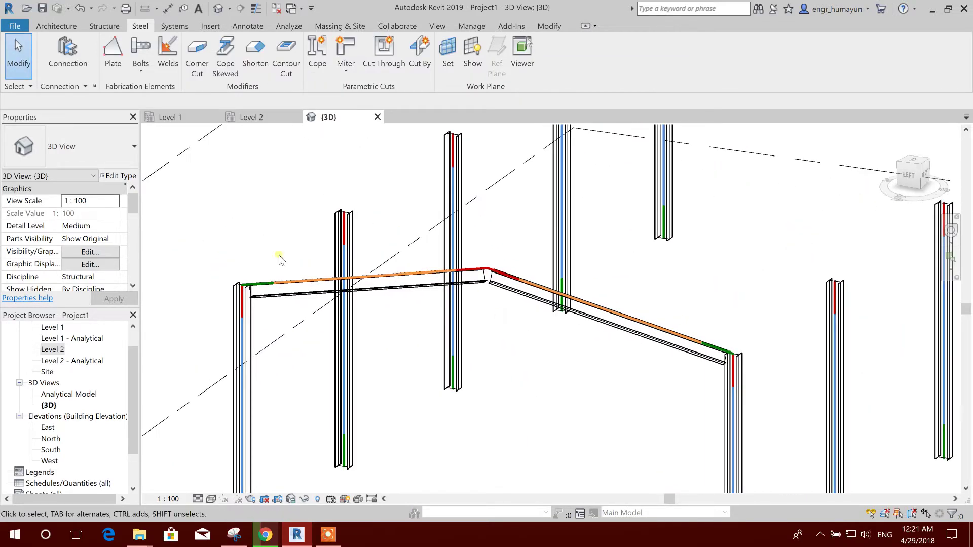
click(67, 53)
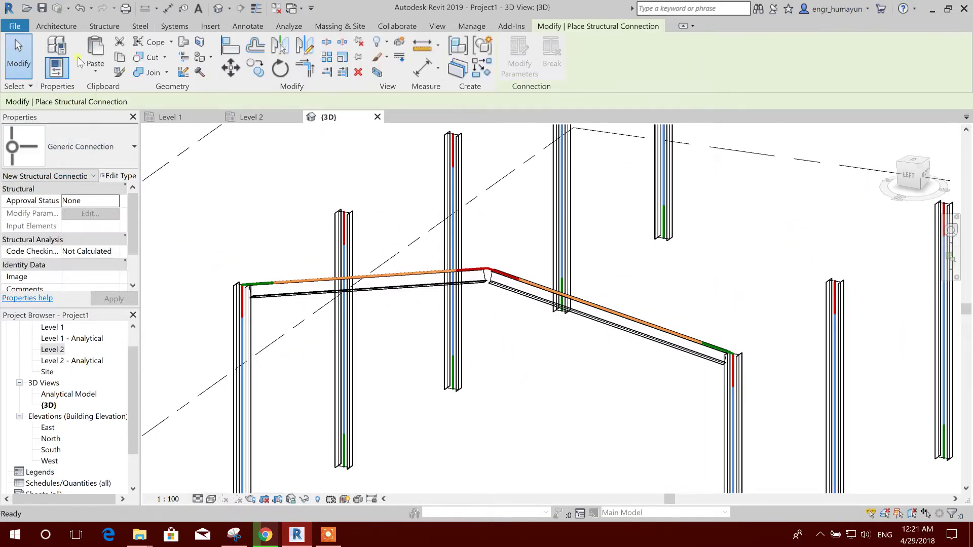
click(500, 297)
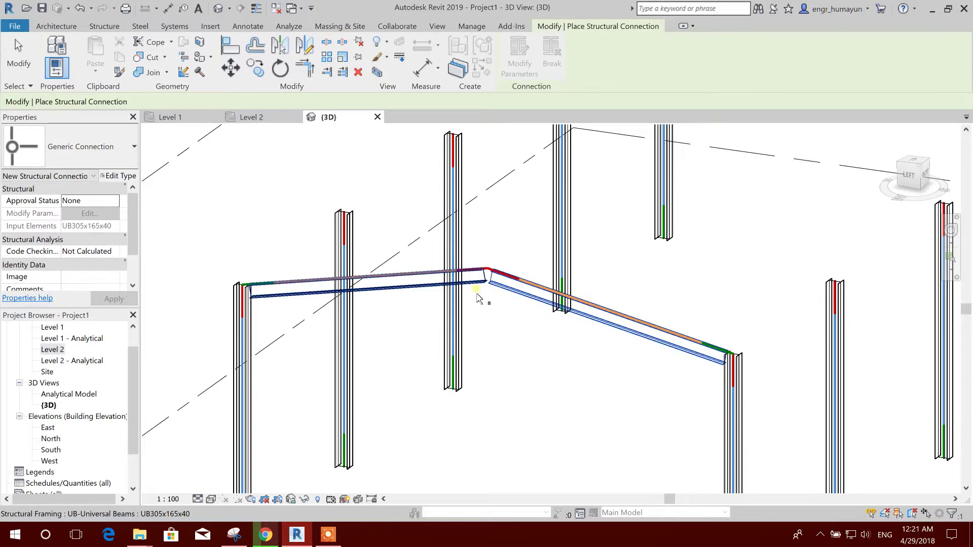
click(478, 290)
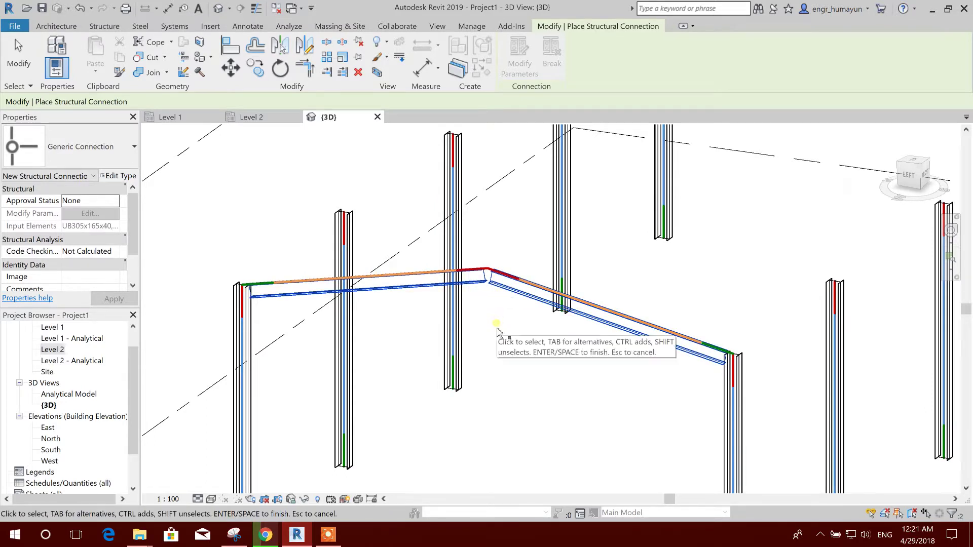
key(Return)
click(505, 358)
scroll(486, 278, up, 5)
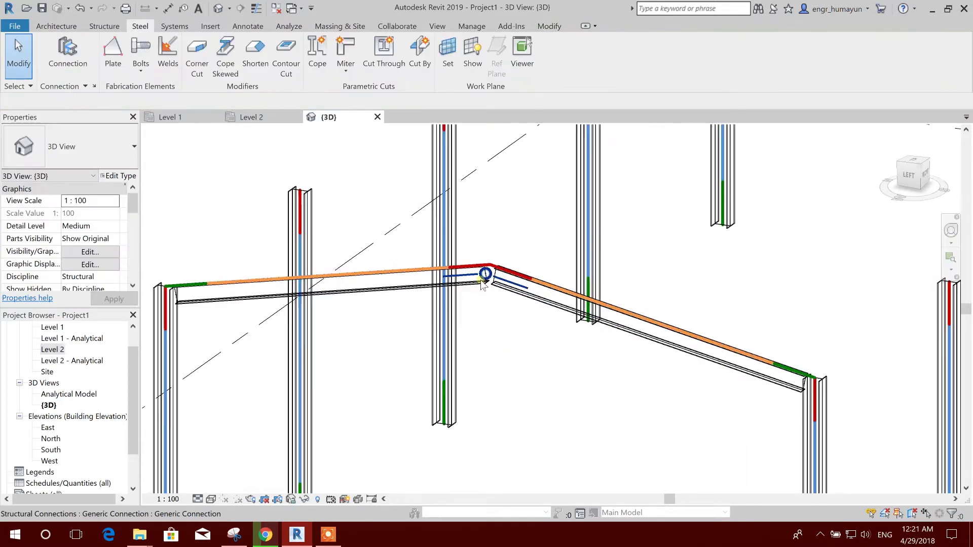
- Change the ridge connection's type to Apex haunch
scroll(547, 295, down, 3)
middle_drag(492, 308, 549, 317)
scroll(551, 322, up, 2)
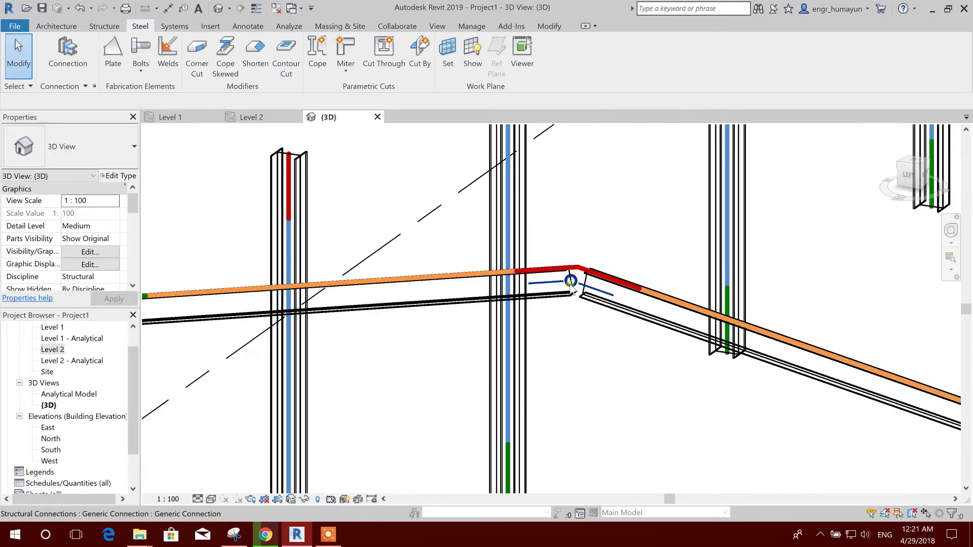
click(596, 335)
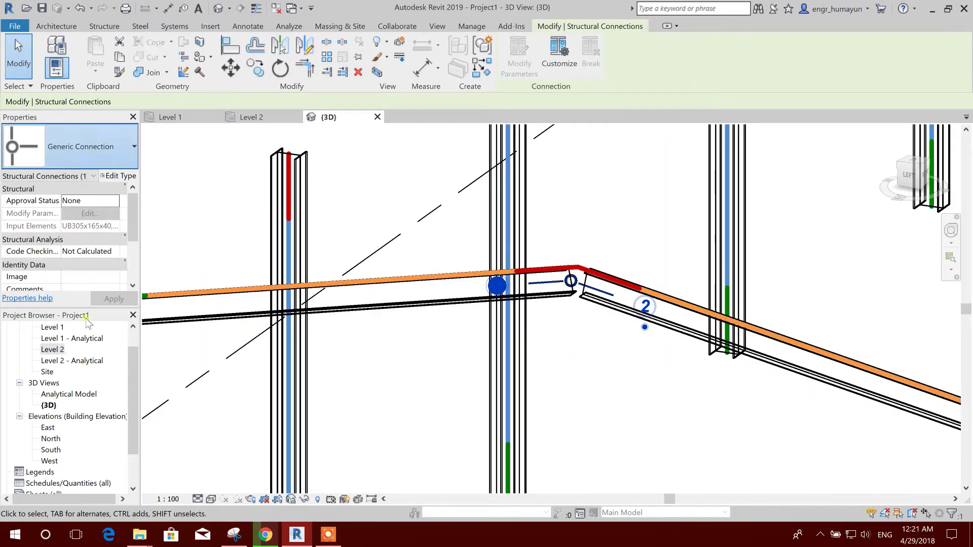
click(135, 147)
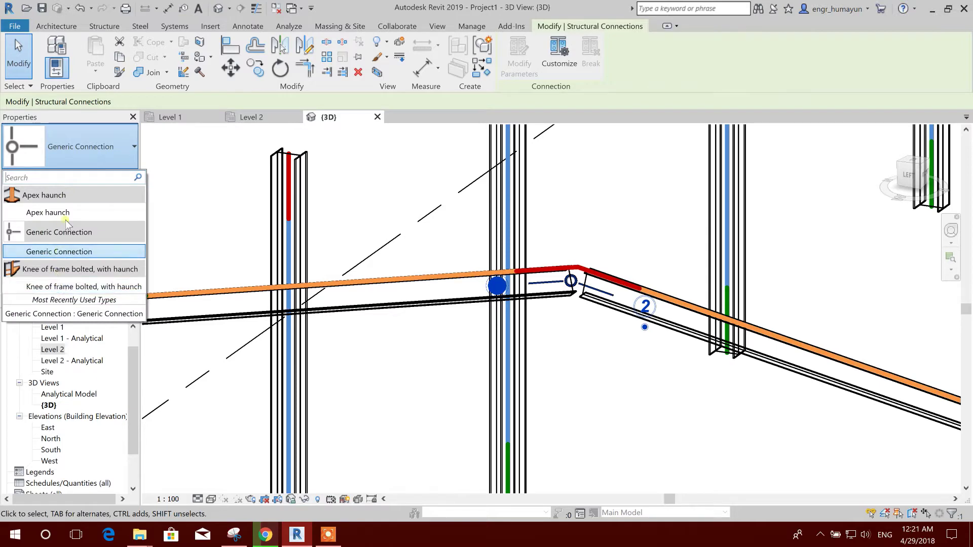
click(66, 200)
click(632, 368)
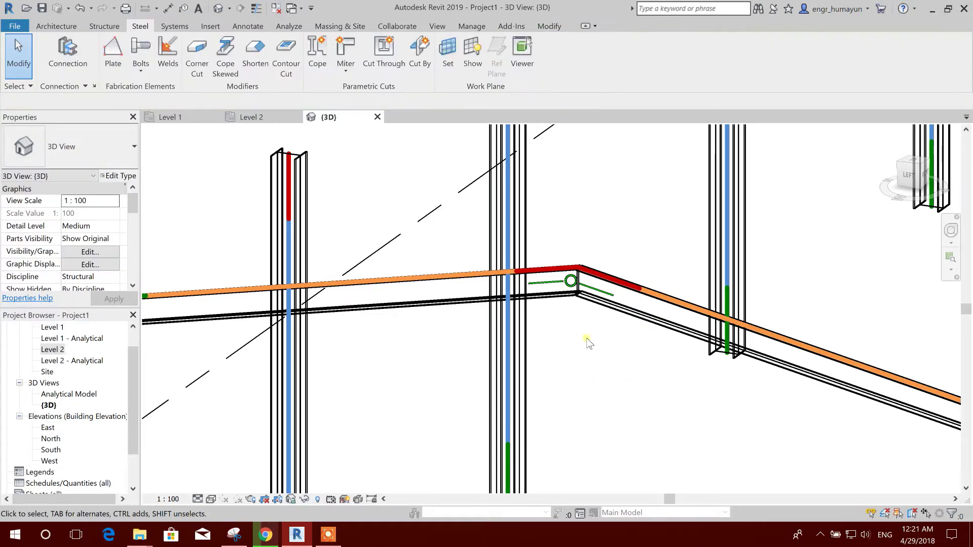
- Set the 3D view's detail level to Fine
scroll(587, 341, down, 3)
scroll(619, 380, up, 4)
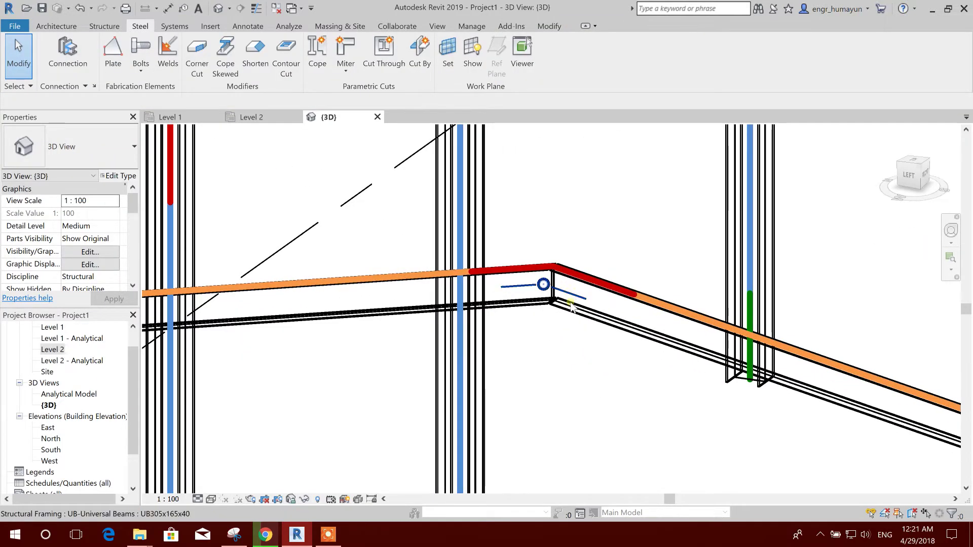
scroll(580, 372, down, 4)
middle_drag(583, 368, 605, 337)
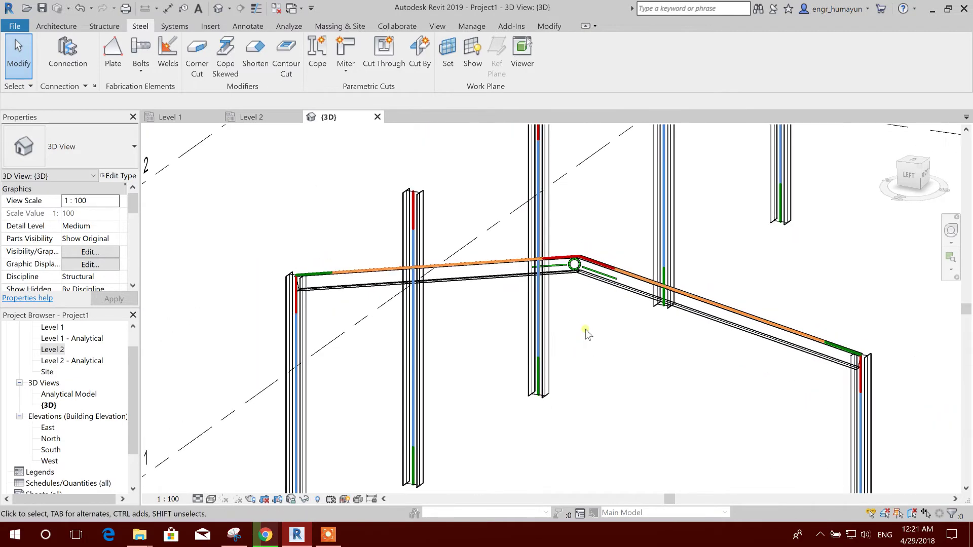
click(198, 500)
click(210, 487)
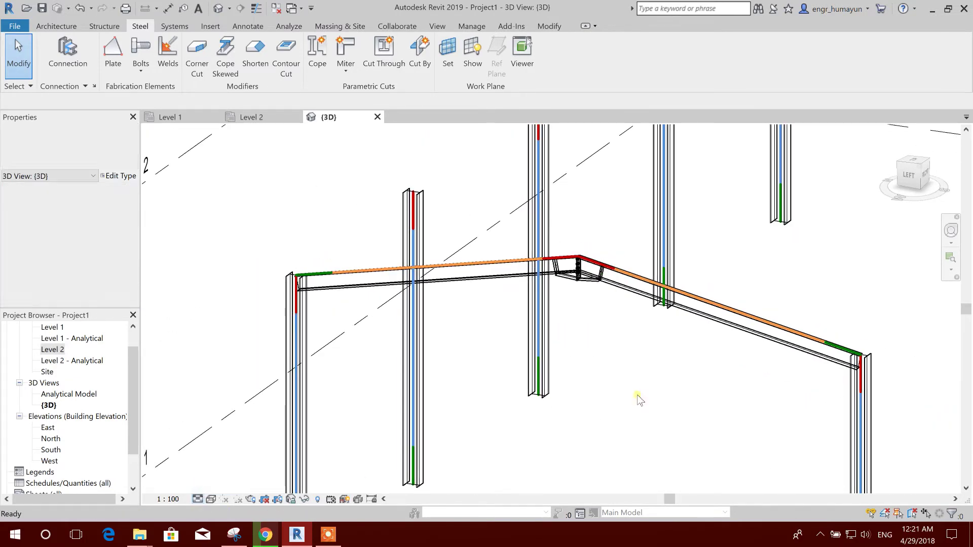
scroll(565, 310, up, 3)
scroll(571, 309, down, 5)
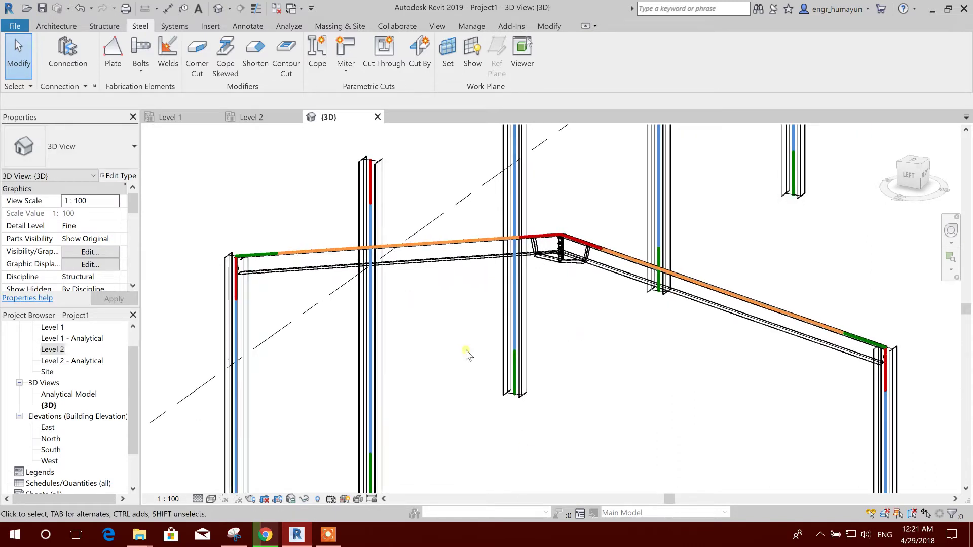
- Try the Thin Lines display on the ridge connection and switch it back off
click(257, 8)
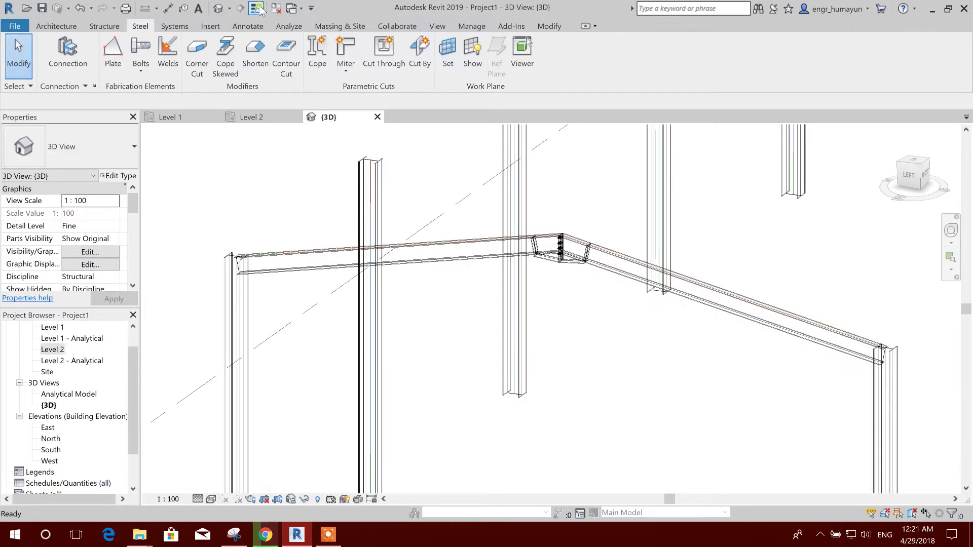
scroll(537, 246, up, 4)
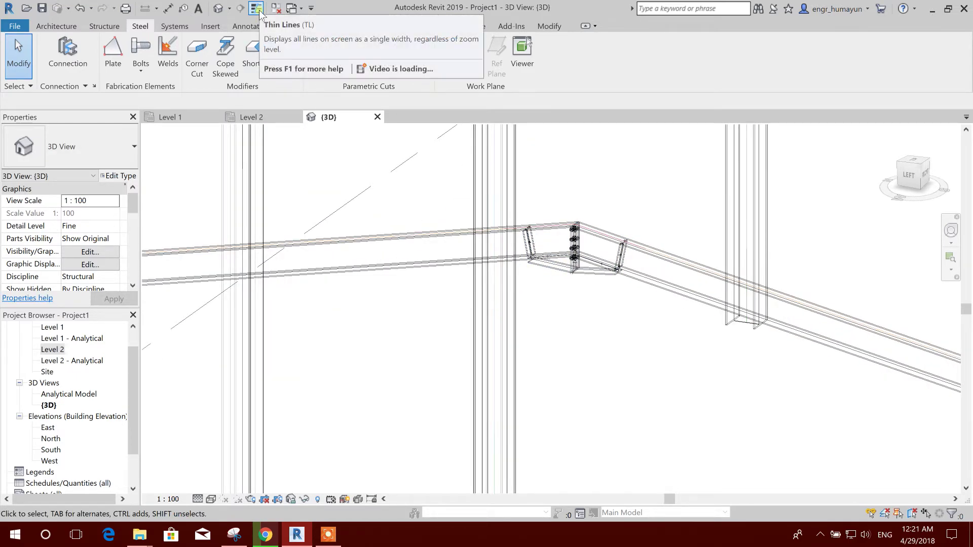
click(257, 9)
scroll(394, 276, down, 4)
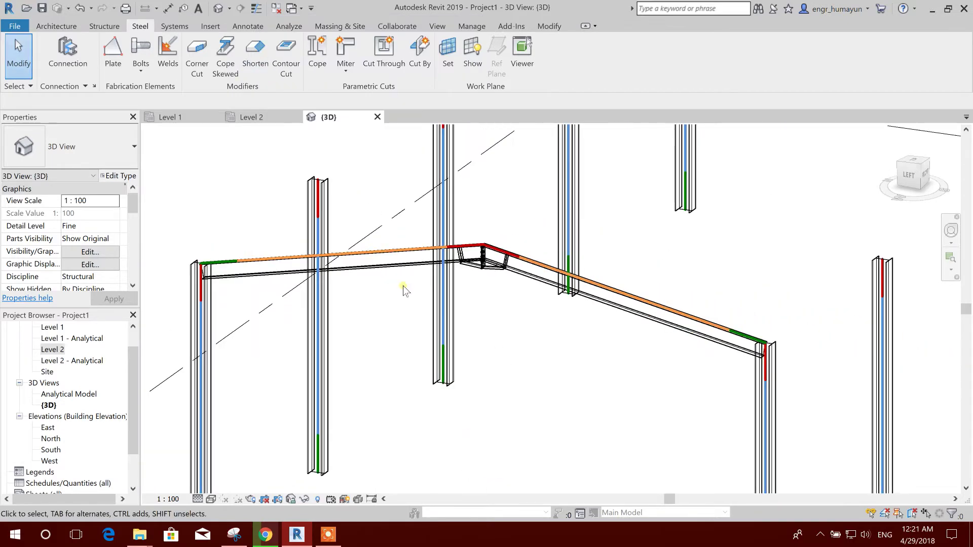
middle_drag(484, 354, 504, 321)
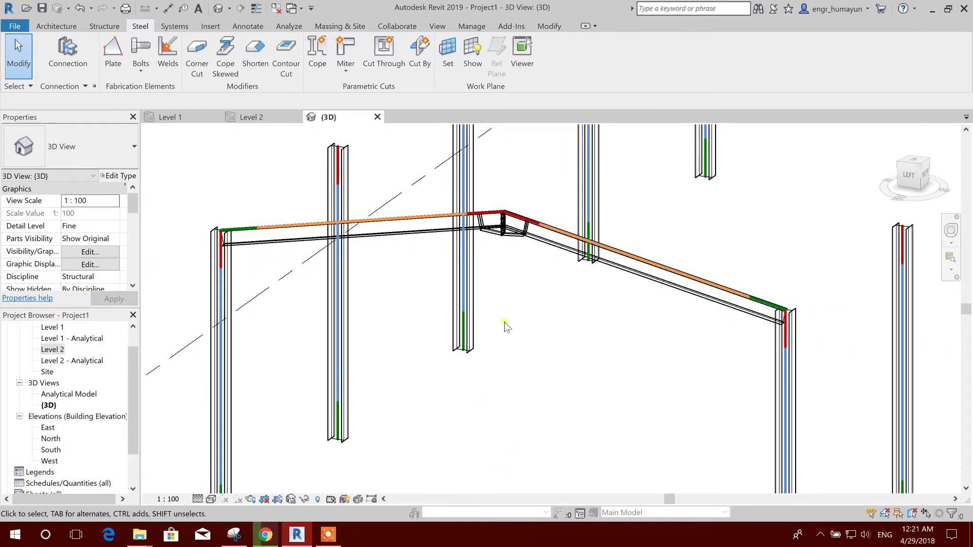
- Set the 3D view's visual style to Shaded
click(208, 500)
click(248, 453)
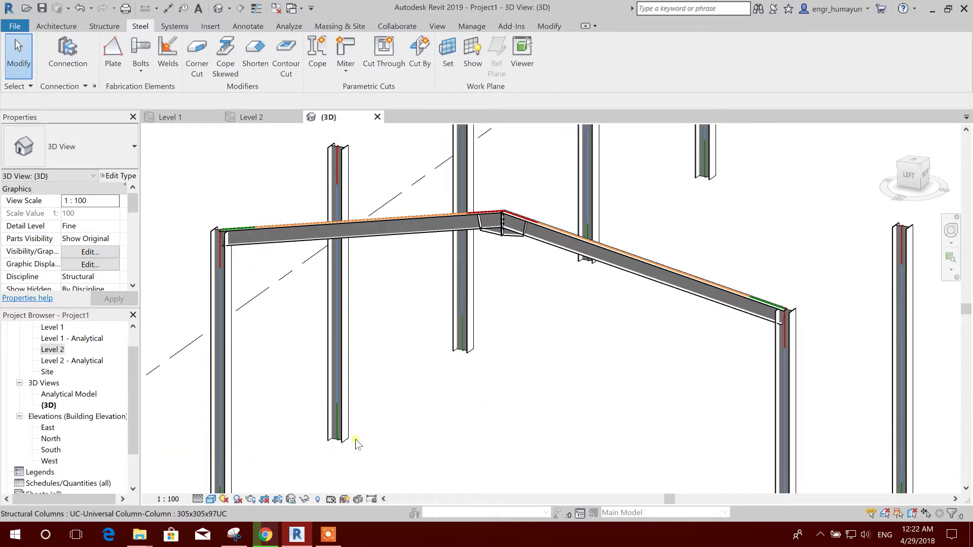
scroll(524, 284, up, 5)
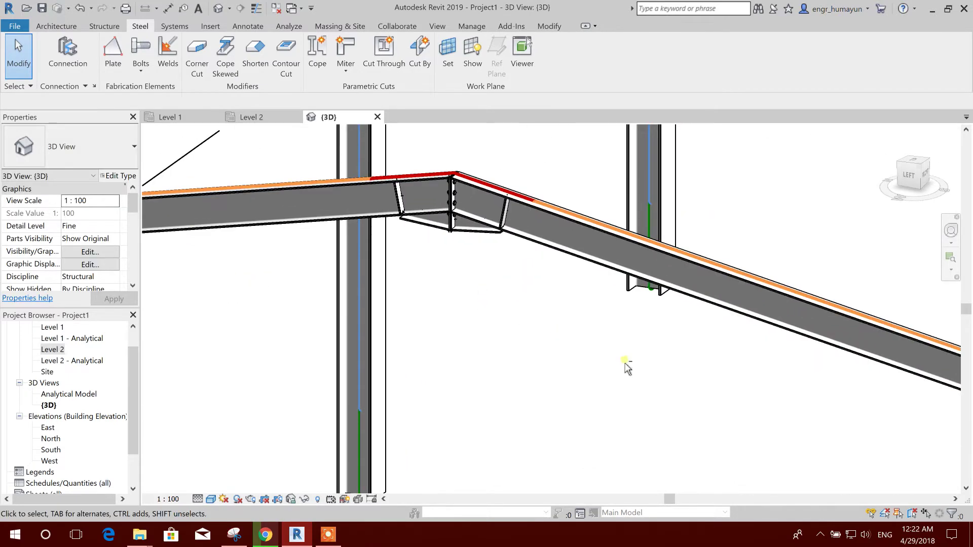
- Examine the shaded ridge haunch and both rafters out to their supporting columns, including the coloured analytical lines
mouse_move(625, 365)
shift+middle_down()
mouse_move(615, 394)
mouse_move(634, 389)
mouse_move(638, 373)
shift+middle_up()
scroll(592, 363, down, 5)
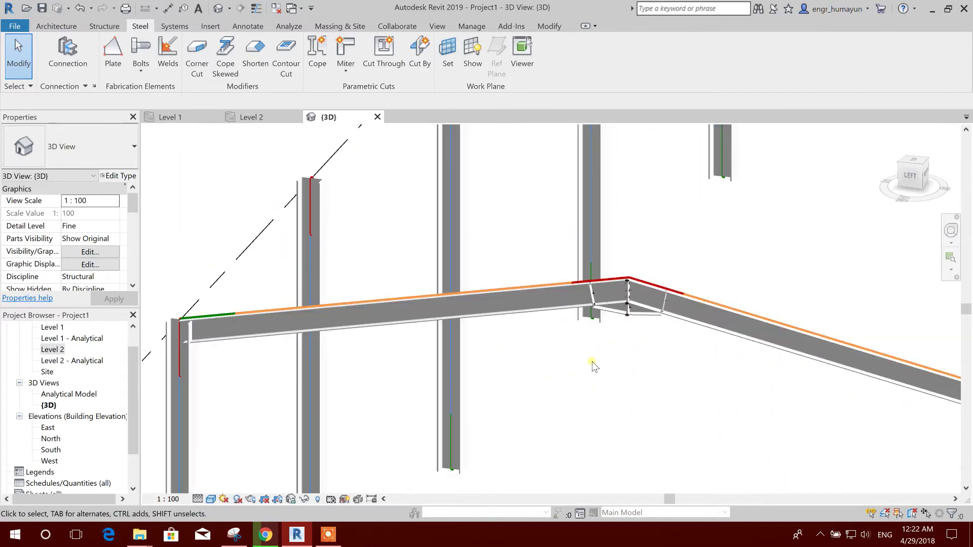
middle_drag(606, 411, 603, 348)
scroll(604, 348, down, 1)
scroll(613, 285, up, 3)
scroll(582, 299, down, 4)
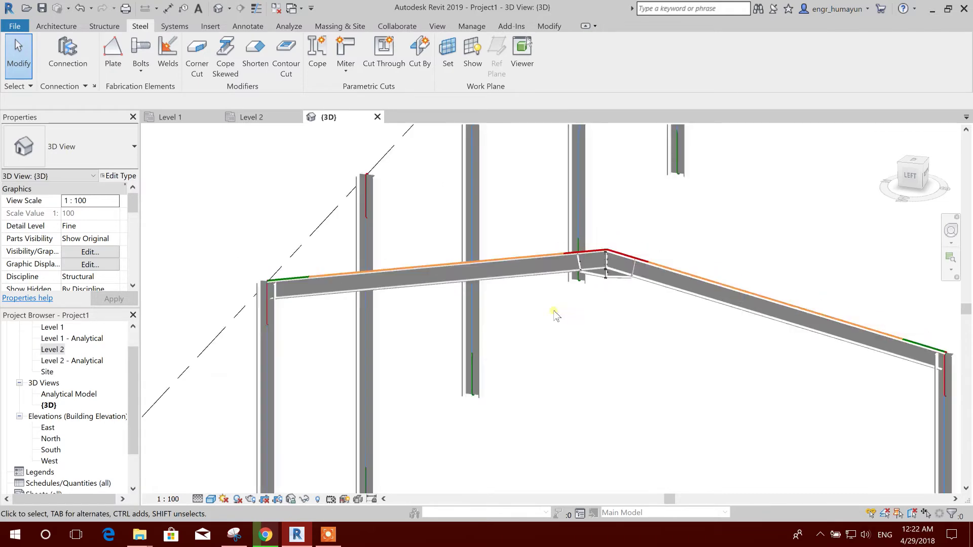
scroll(511, 284, up, 4)
scroll(369, 240, up, 3)
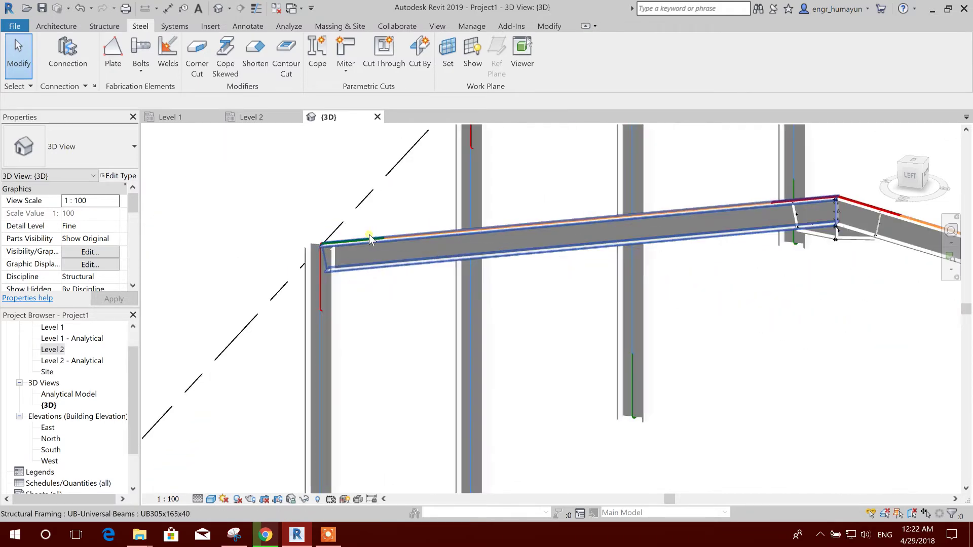
scroll(371, 276, down, 2)
middle_drag(665, 363, 550, 330)
scroll(550, 330, down, 1)
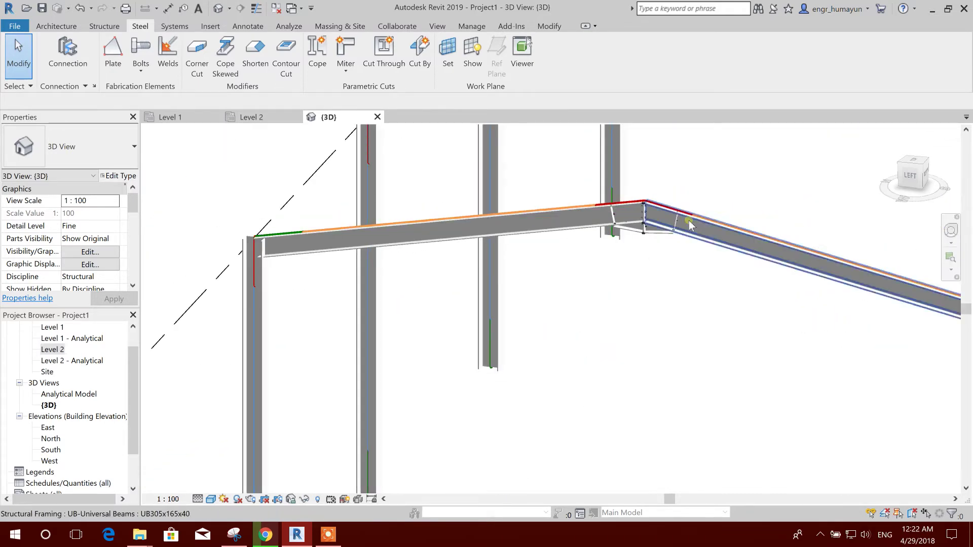
right_click(227, 158)
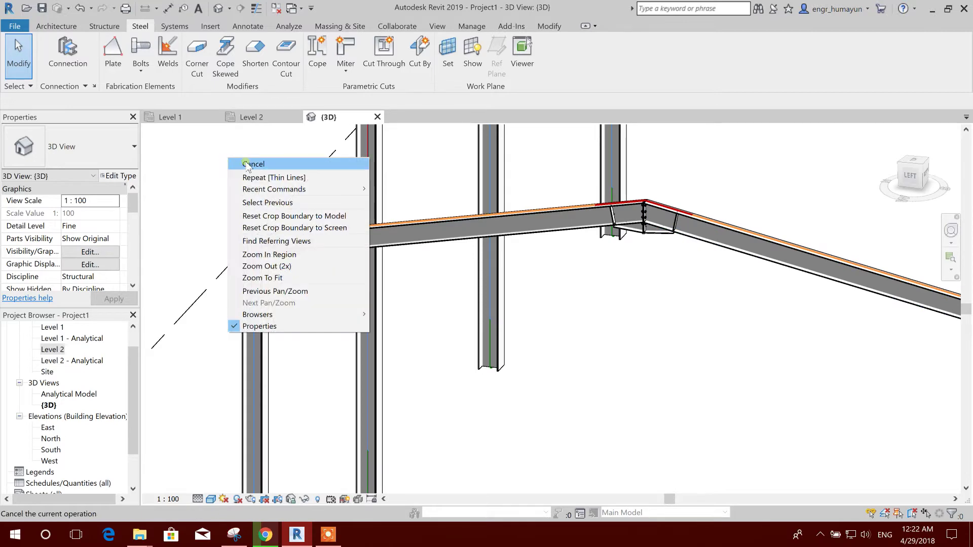
click(233, 162)
click(89, 264)
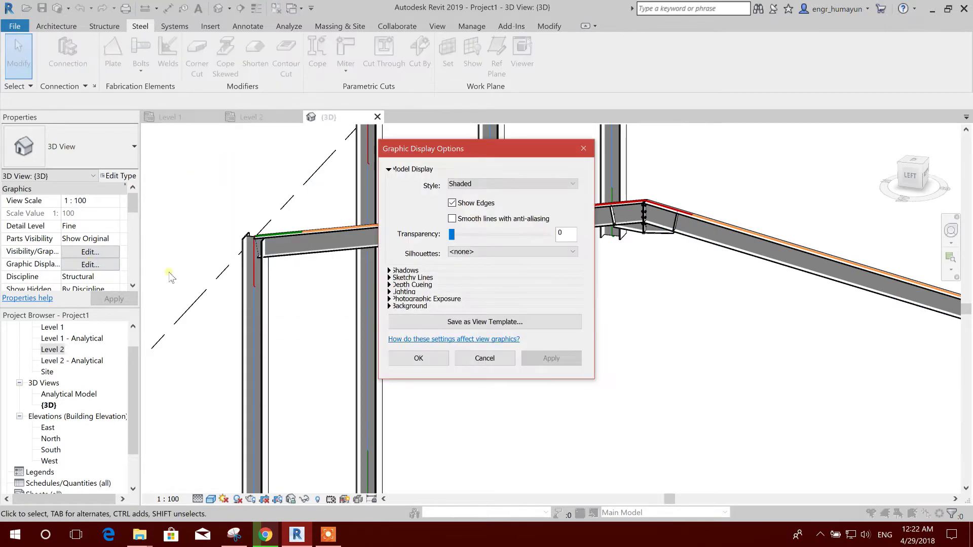
click(585, 150)
- Hide the Analytical Beams and Analytical Columns categories in the 3D view's visibility overrides
click(100, 252)
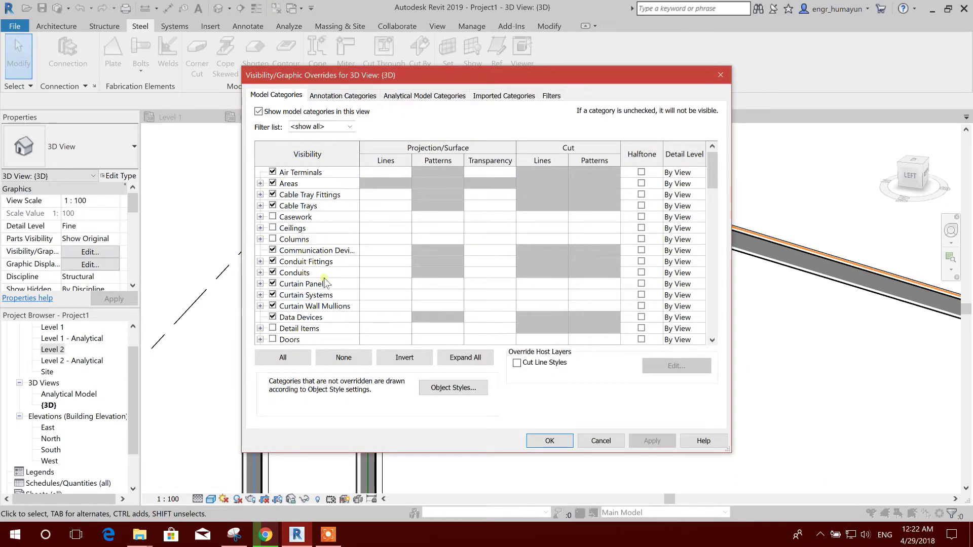
click(349, 126)
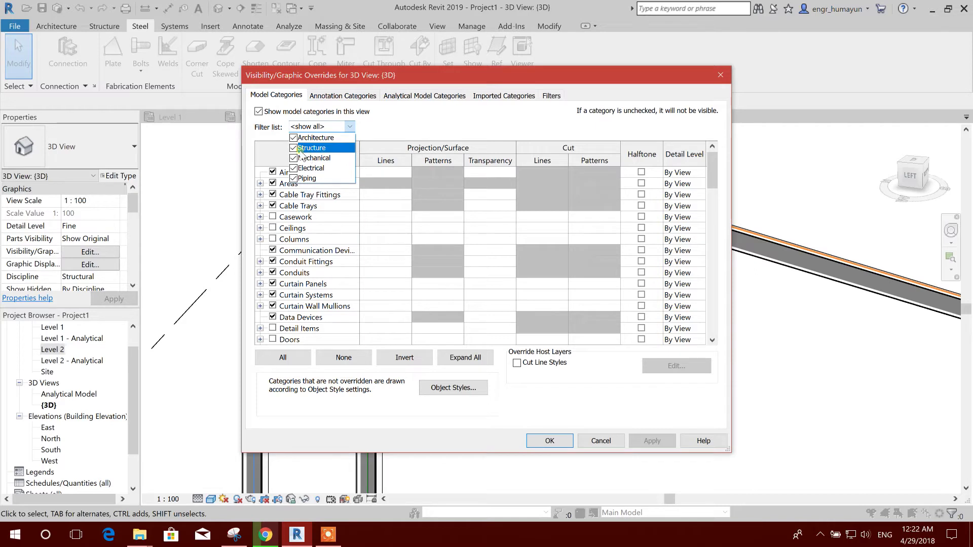
click(387, 125)
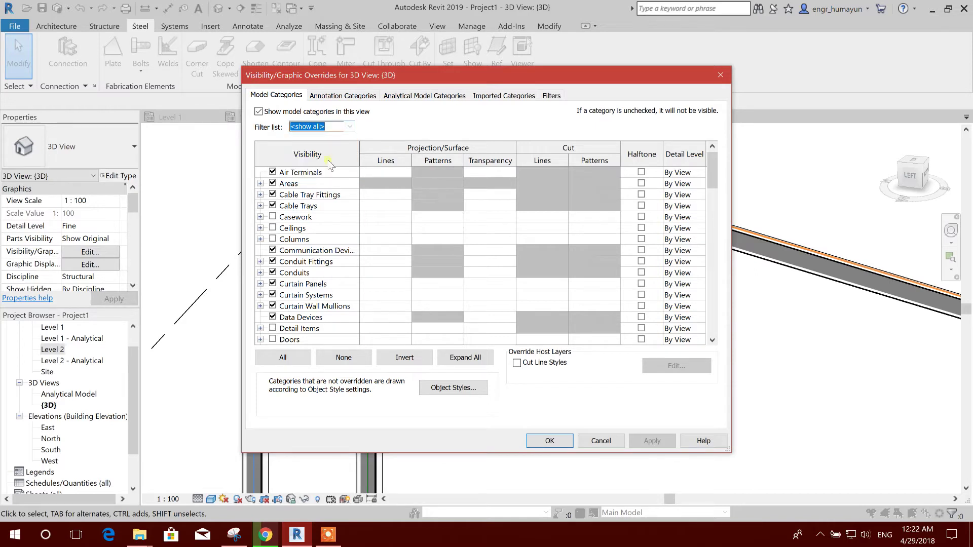
click(440, 97)
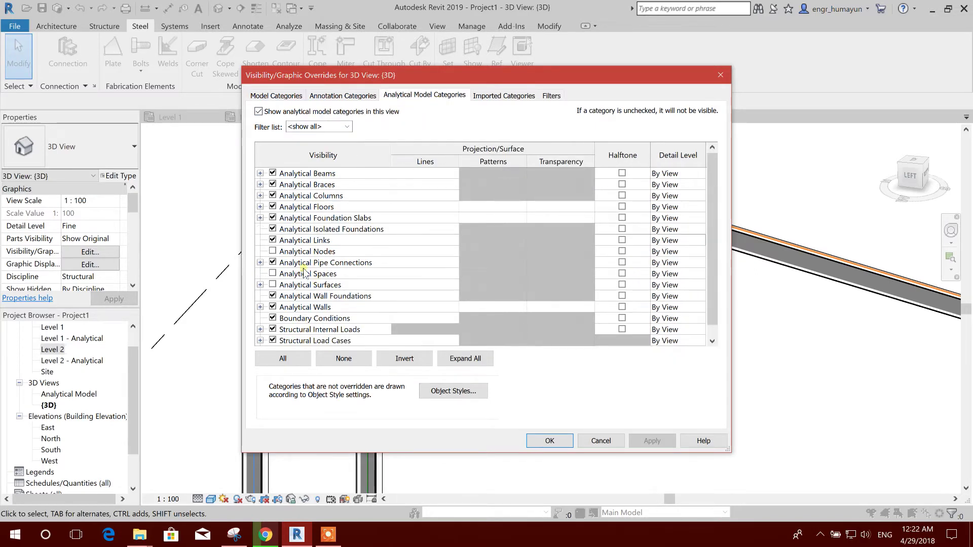
click(273, 174)
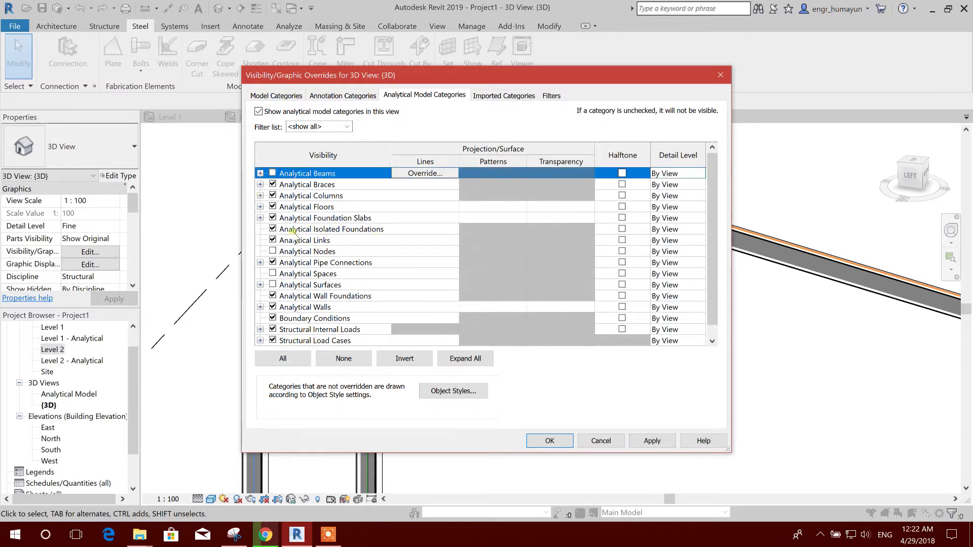
click(273, 196)
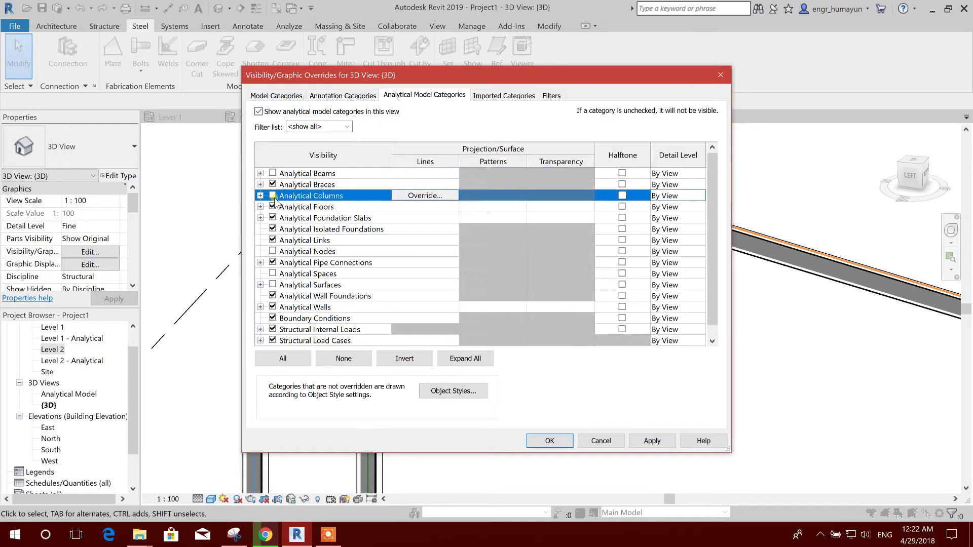
click(645, 442)
click(549, 441)
- Look over the shaded portal frame and the surrounding columns from several angles
scroll(402, 282, down, 4)
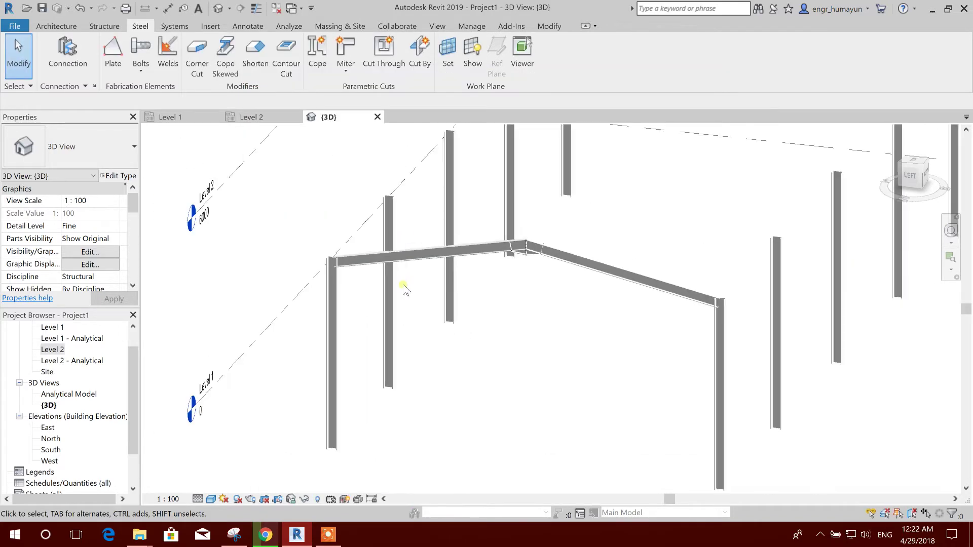
scroll(502, 339, up, 2)
middle_drag(549, 353, 506, 370)
middle_drag(423, 351, 520, 314)
scroll(306, 224, up, 3)
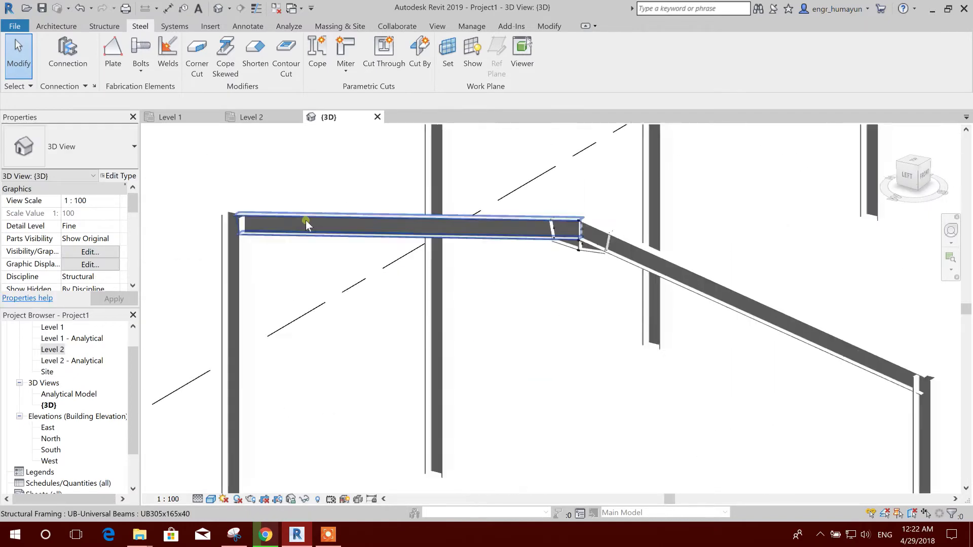
scroll(307, 224, down, 5)
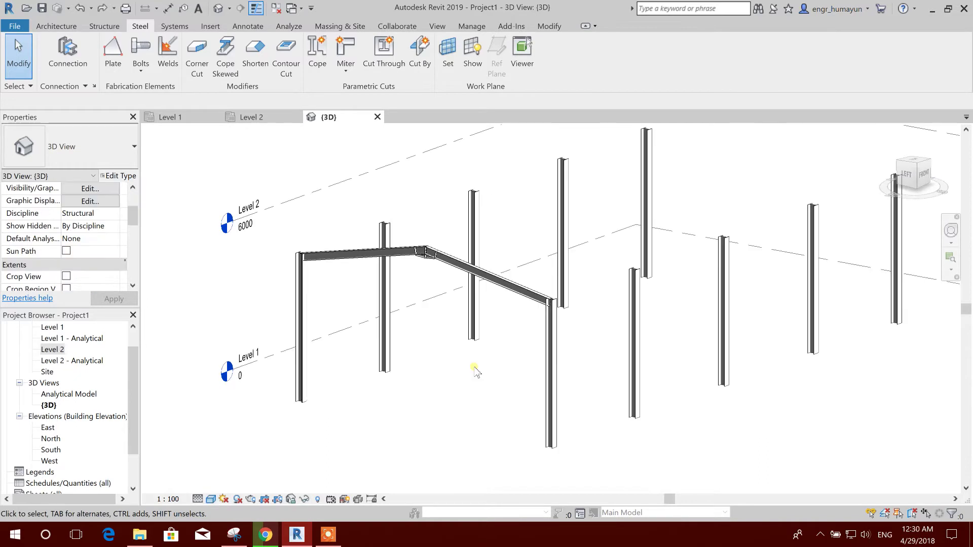
middle_drag(455, 387, 427, 316)
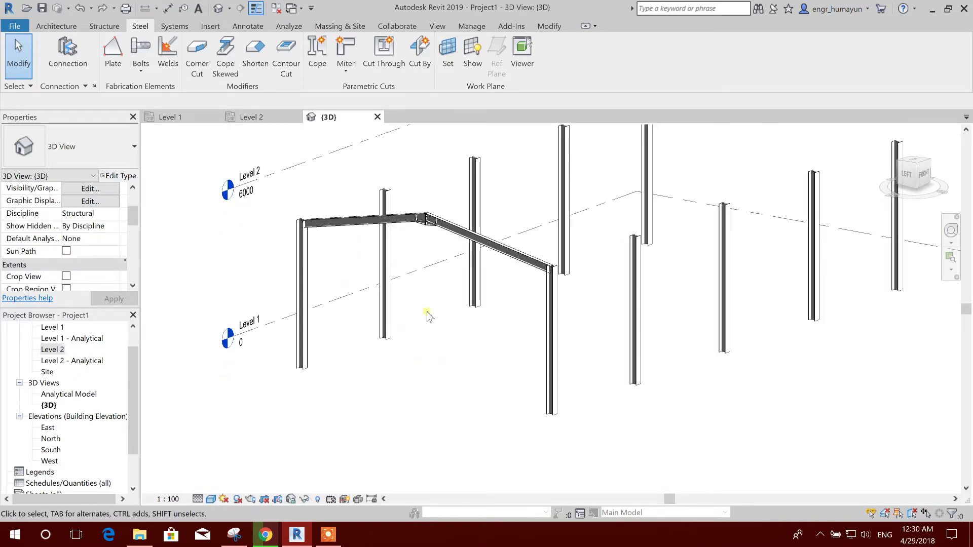
- Set the 3D view's visual style to Realistic and bring the ridge connection into close view
click(211, 499)
click(238, 475)
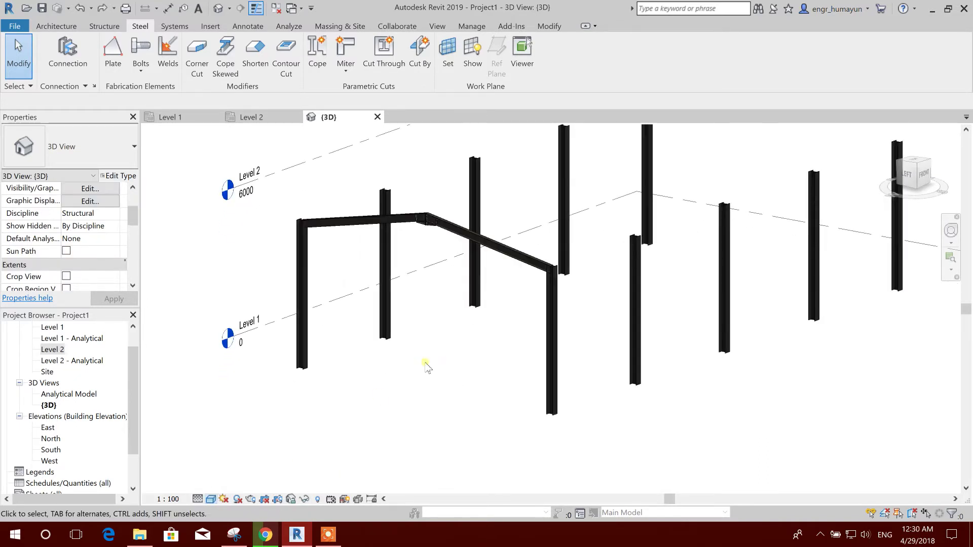
scroll(437, 347, up, 1)
shift+middle_drag(438, 347, 464, 373)
scroll(651, 260, up, 6)
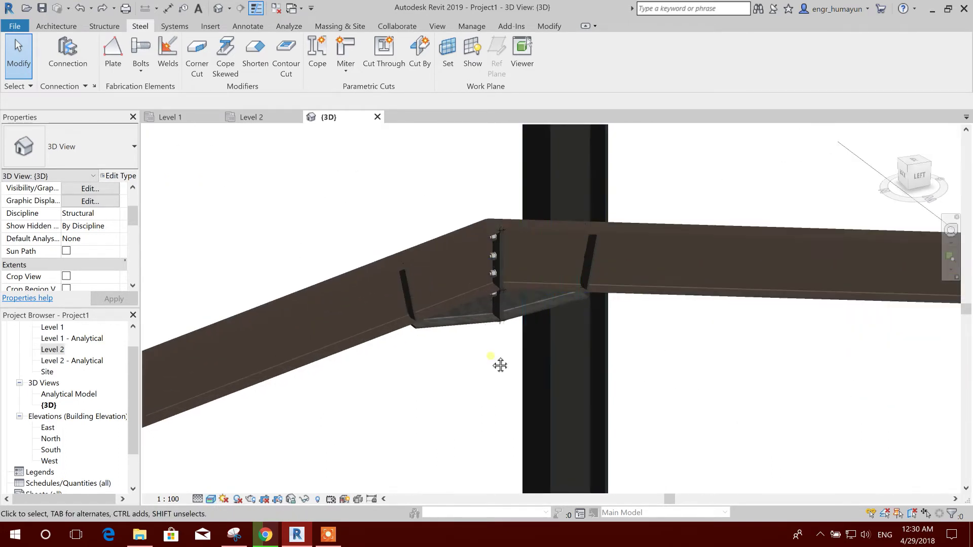
scroll(489, 264, up, 4)
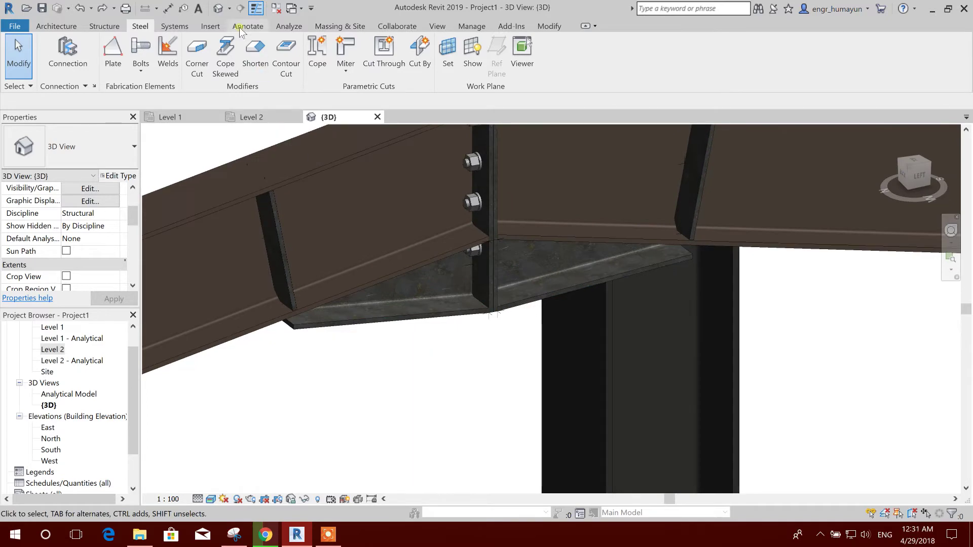
- Try the realistic ridge connection with Thin Lines off and switch Thin Lines back on
middle_drag(453, 265, 434, 320)
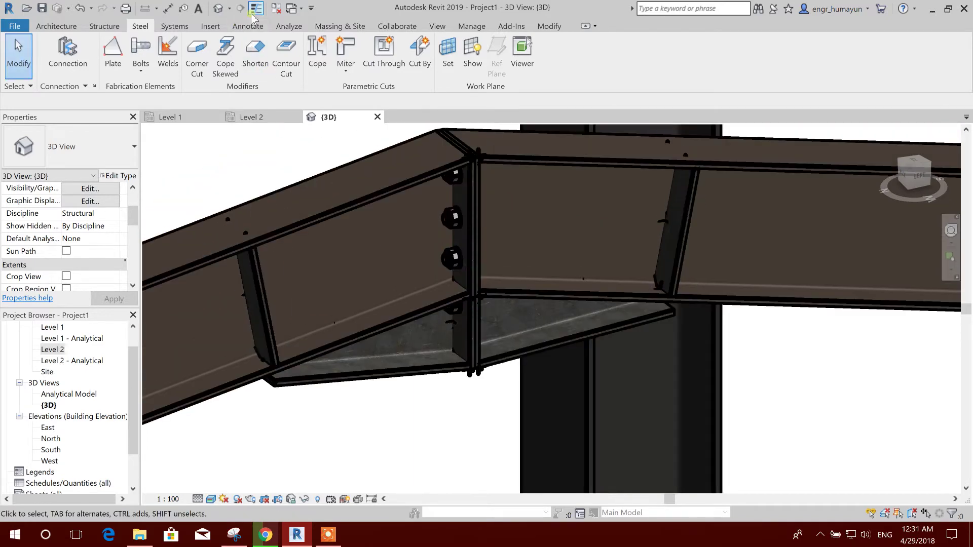
scroll(335, 329, down, 2)
middle_drag(396, 410, 428, 341)
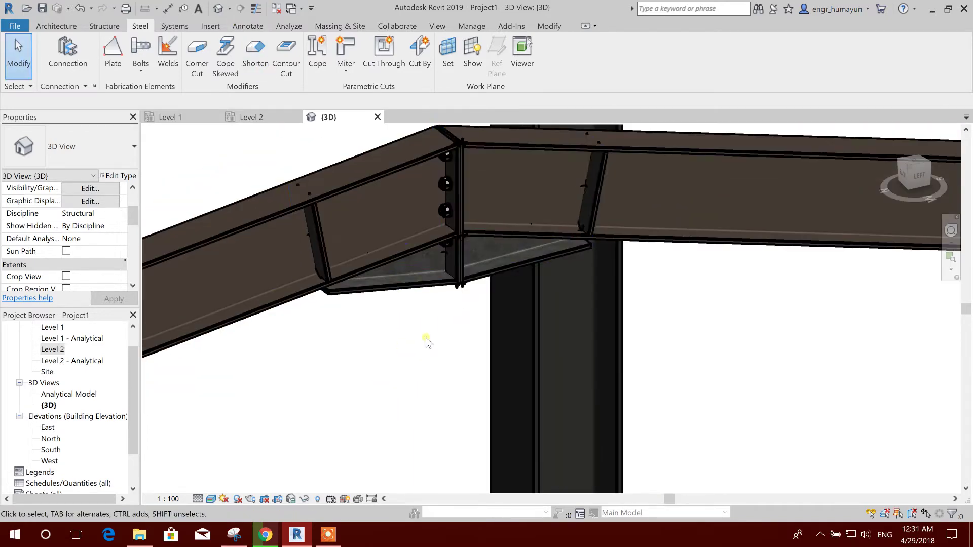
middle_drag(479, 286, 474, 335)
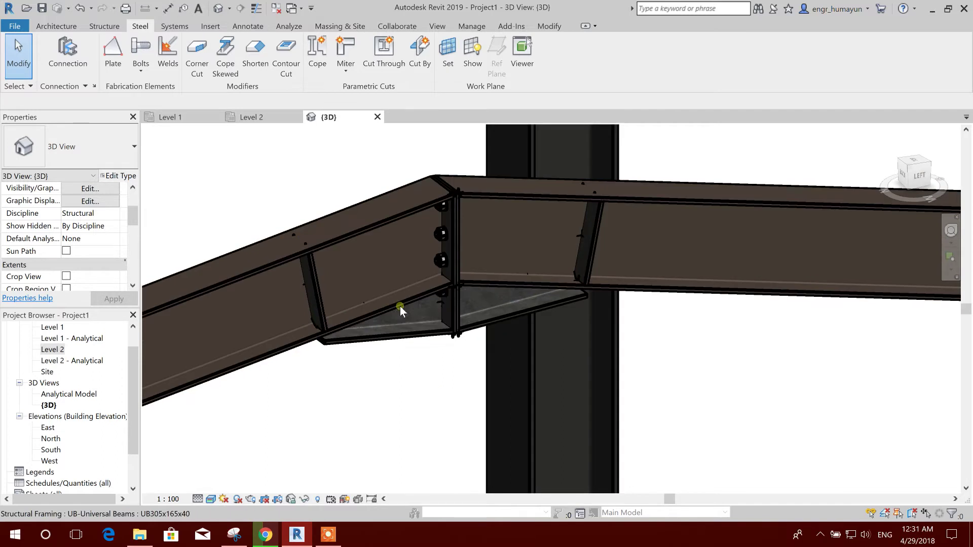
click(262, 9)
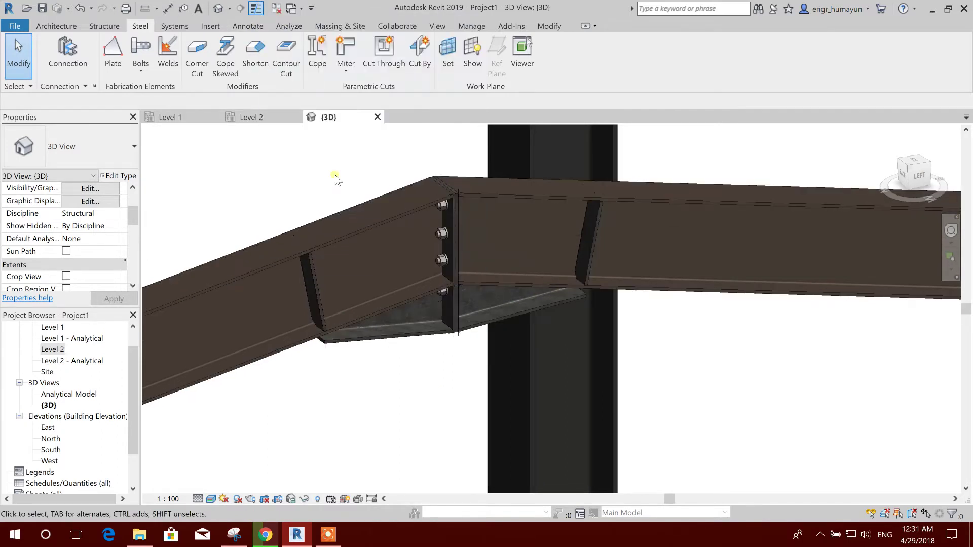
- Examine the apex haunch's plates, stiffeners and bolts at close range
scroll(437, 364, down, 2)
middle_drag(453, 395, 487, 334)
scroll(488, 334, down, 1)
scroll(487, 293, up, 5)
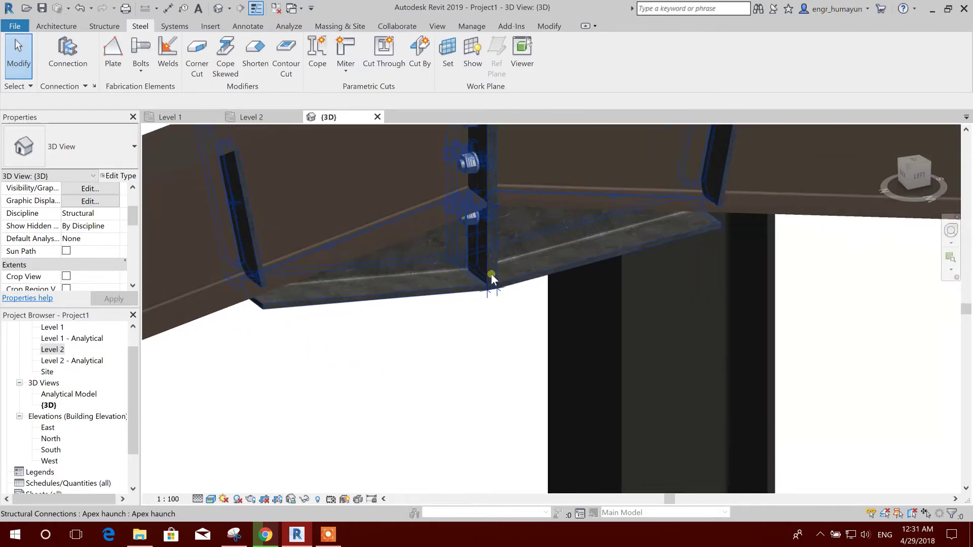
middle_drag(421, 331, 551, 281)
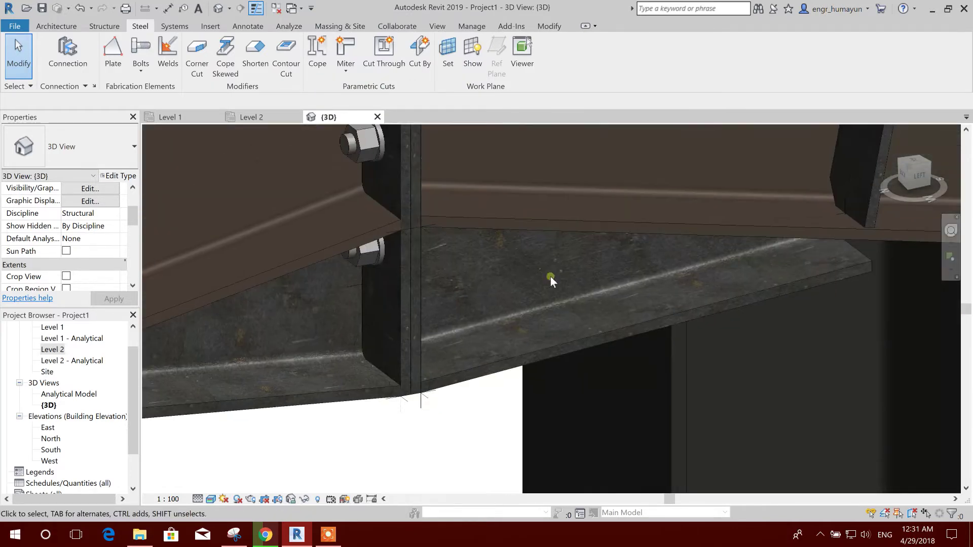
scroll(628, 276, down, 1)
middle_drag(550, 247, 484, 343)
scroll(413, 266, down, 1)
middle_drag(418, 200, 417, 241)
scroll(406, 205, up, 1)
scroll(456, 271, up, 6)
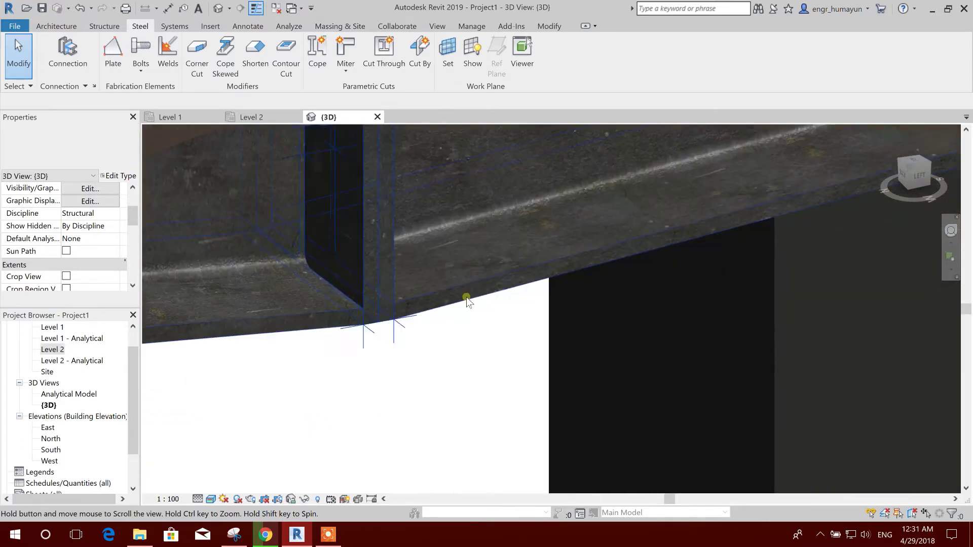
scroll(405, 320, down, 5)
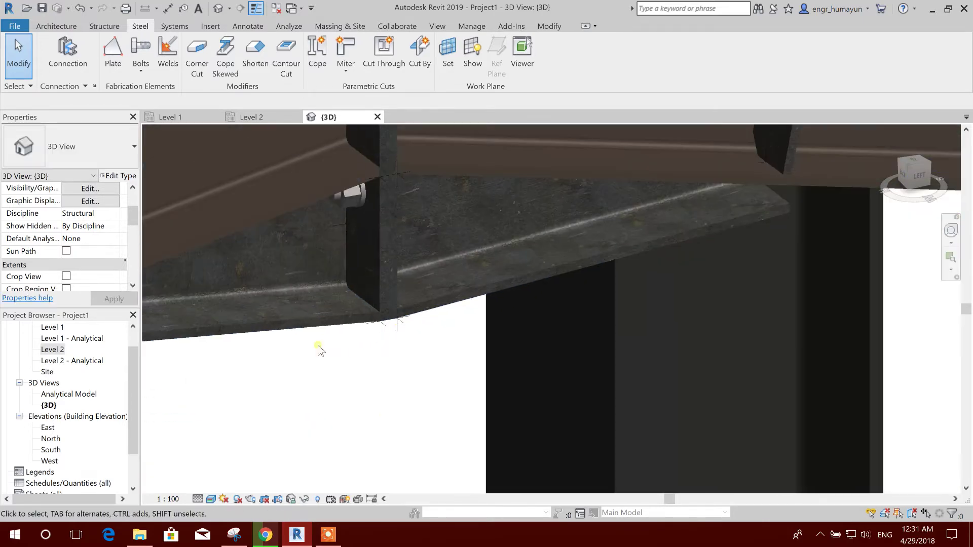
- Inspect the rafter-to-column joints at the eaves and the whole portal frame among the remaining columns
scroll(503, 332, down, 6)
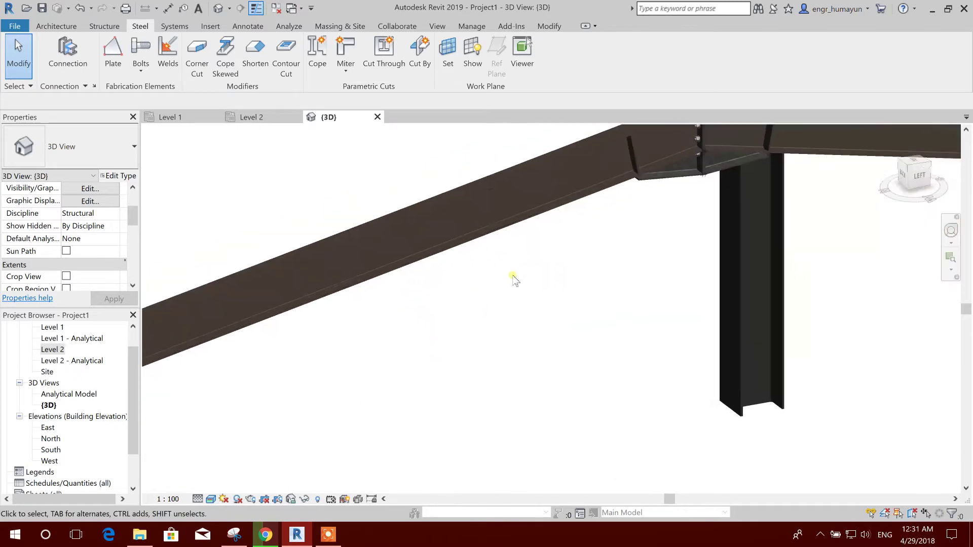
scroll(528, 247, down, 3)
scroll(259, 323, up, 5)
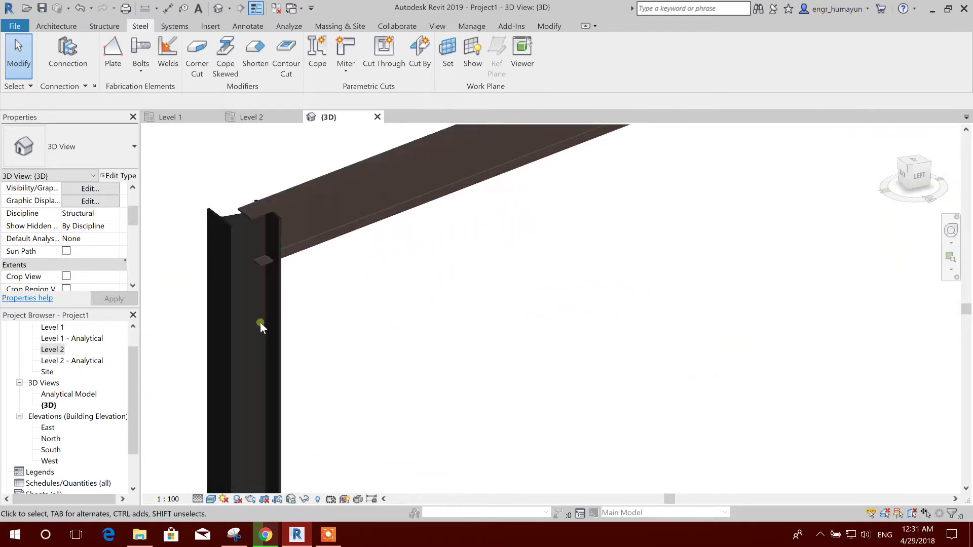
scroll(340, 307, down, 2)
middle_drag(930, 249, 631, 398)
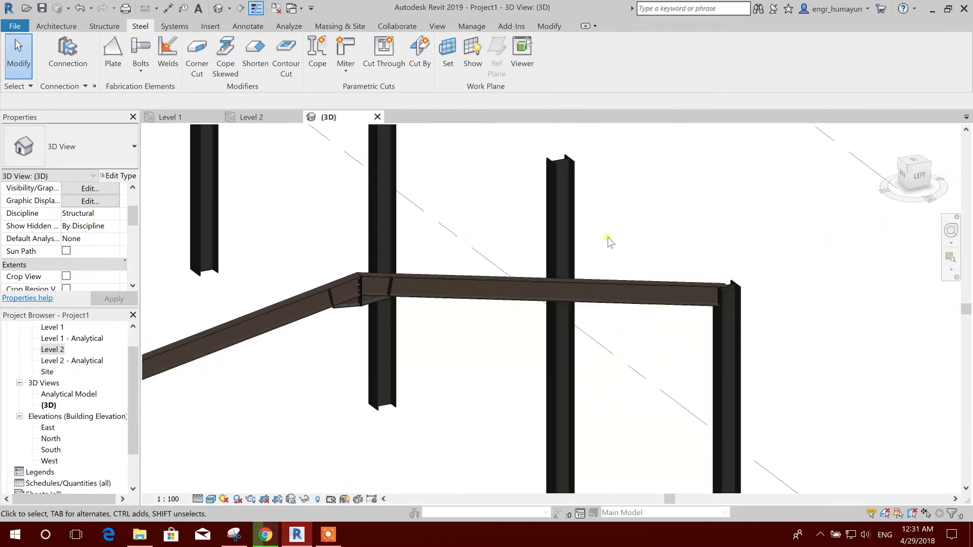
scroll(594, 226, down, 1)
scroll(596, 229, down, 4)
scroll(454, 363, down, 3)
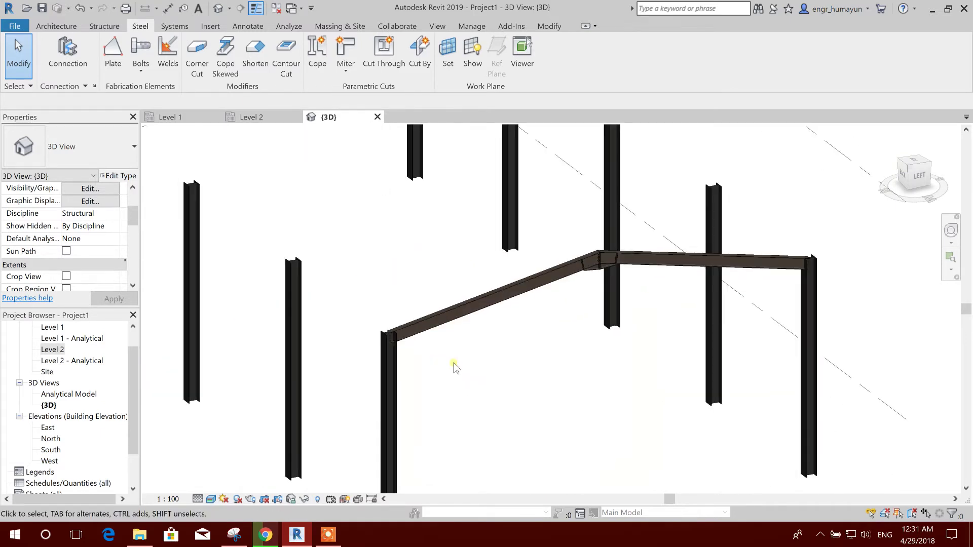
middle_drag(439, 197, 417, 292)
scroll(424, 193, up, 2)
scroll(427, 192, down, 3)
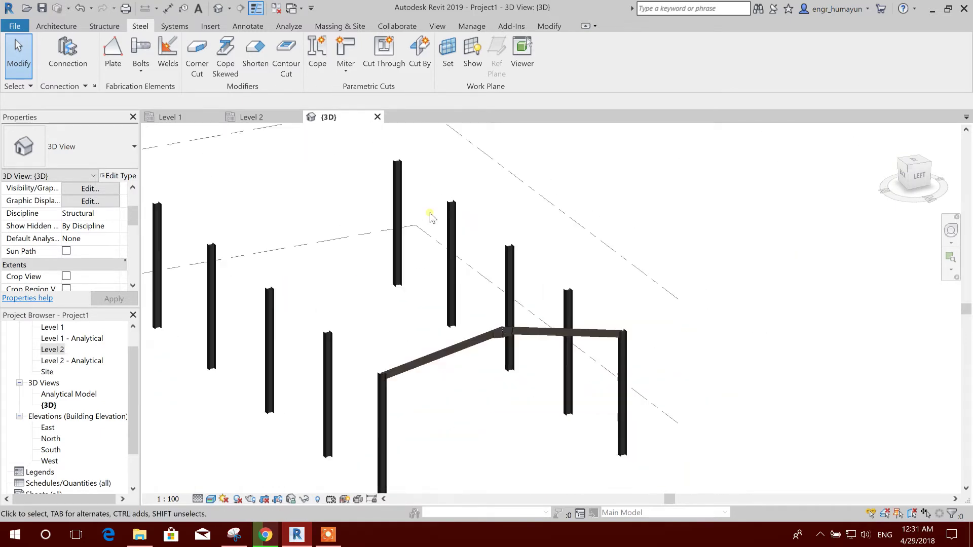
middle_drag(495, 395, 544, 382)
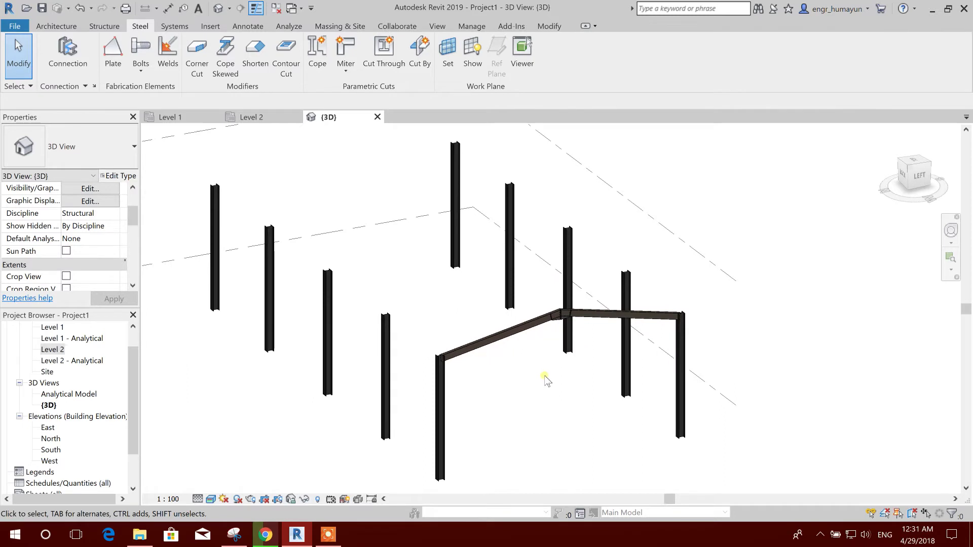
- Select all instances of the 305x305x97UC column visible in the 3D view, starting from one of the portal frame's columns
shift+middle_drag(612, 394, 538, 339)
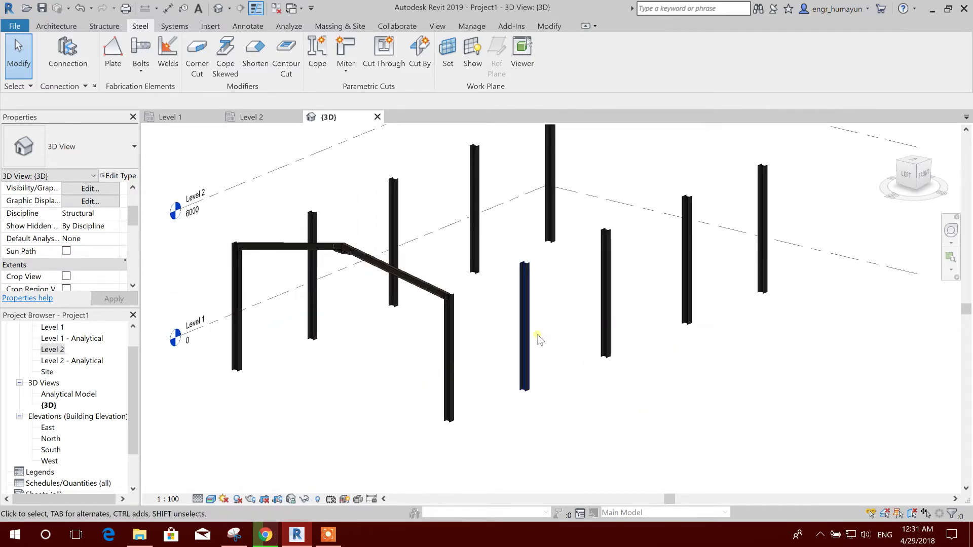
middle_drag(325, 334, 385, 327)
scroll(337, 273, up, 3)
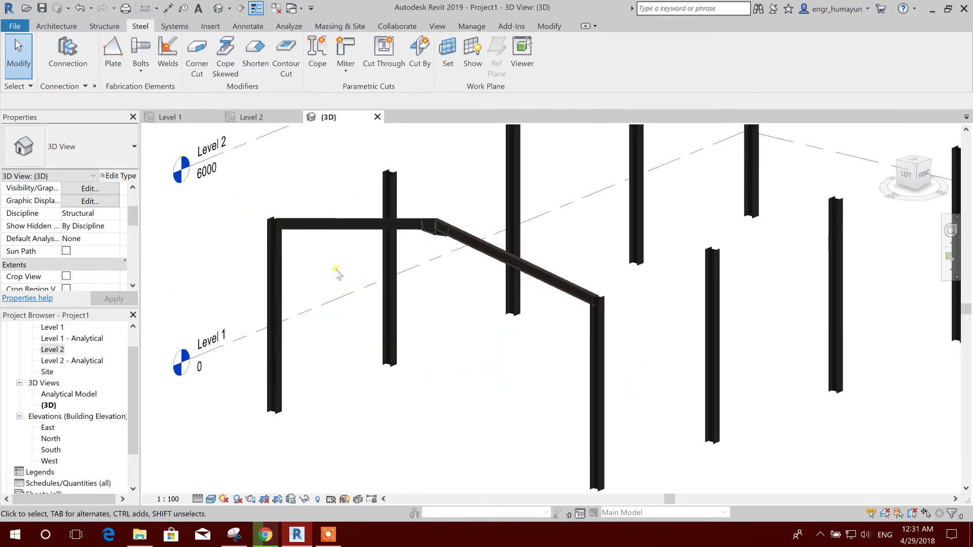
scroll(369, 256, down, 2)
middle_drag(393, 289, 408, 265)
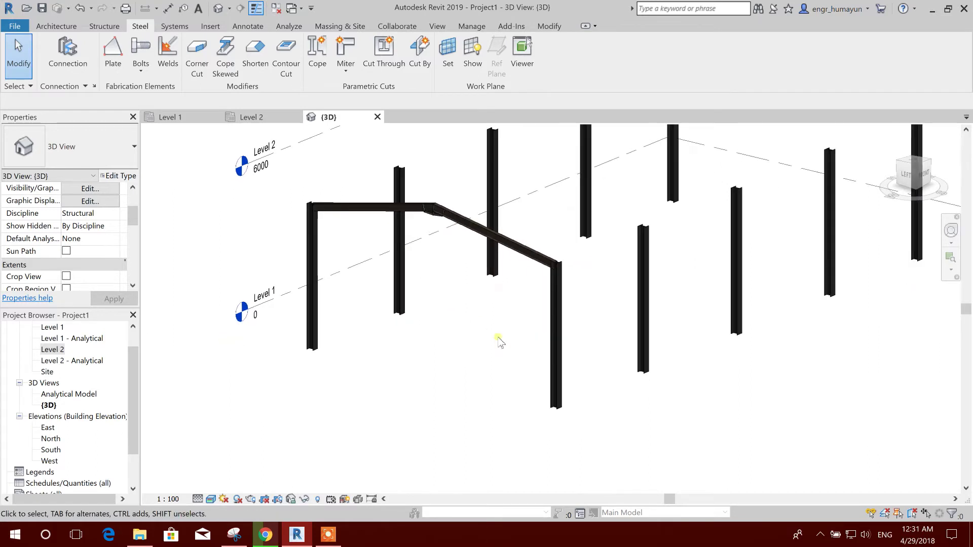
click(554, 330)
right_click(553, 329)
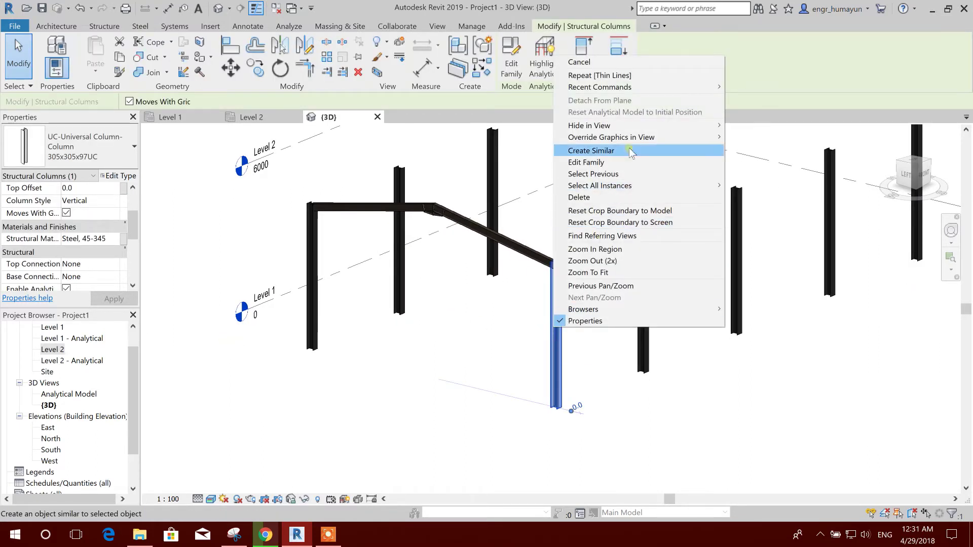
mouse_move(622, 187)
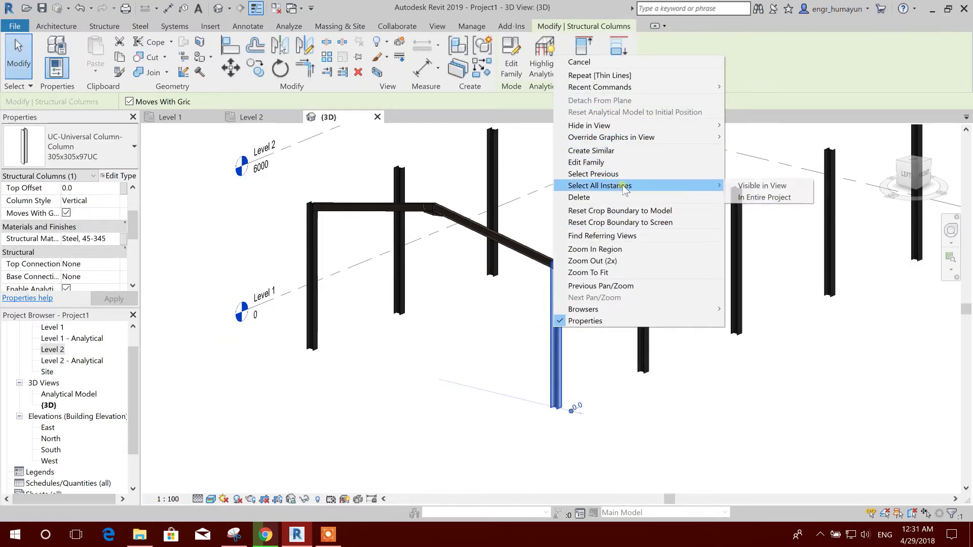
click(762, 190)
middle_drag(485, 317, 486, 360)
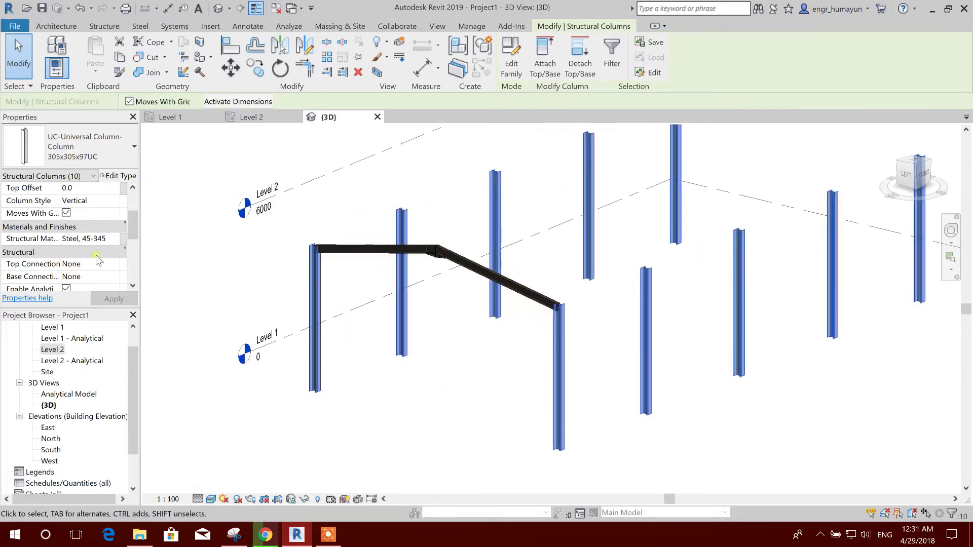
drag(132, 233, 134, 253)
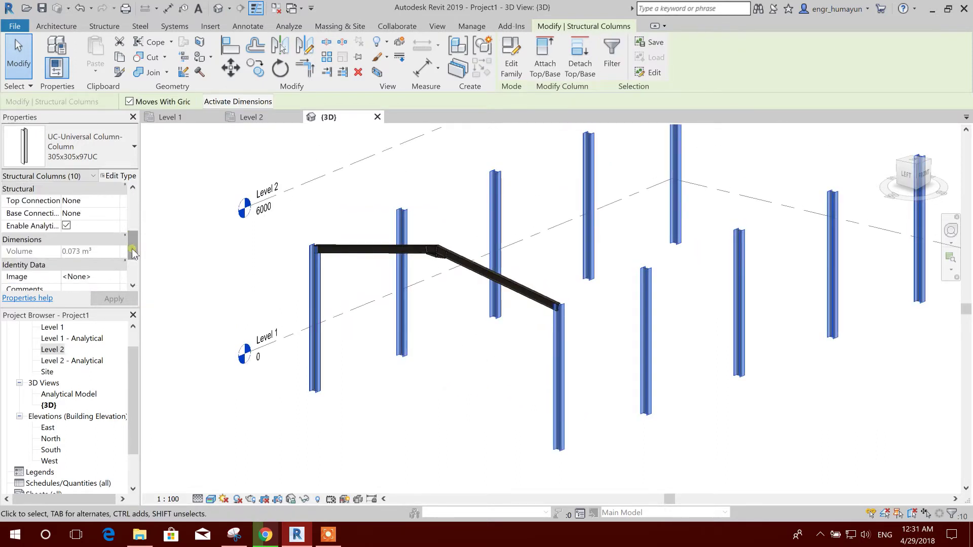
scroll(133, 252, down, 3)
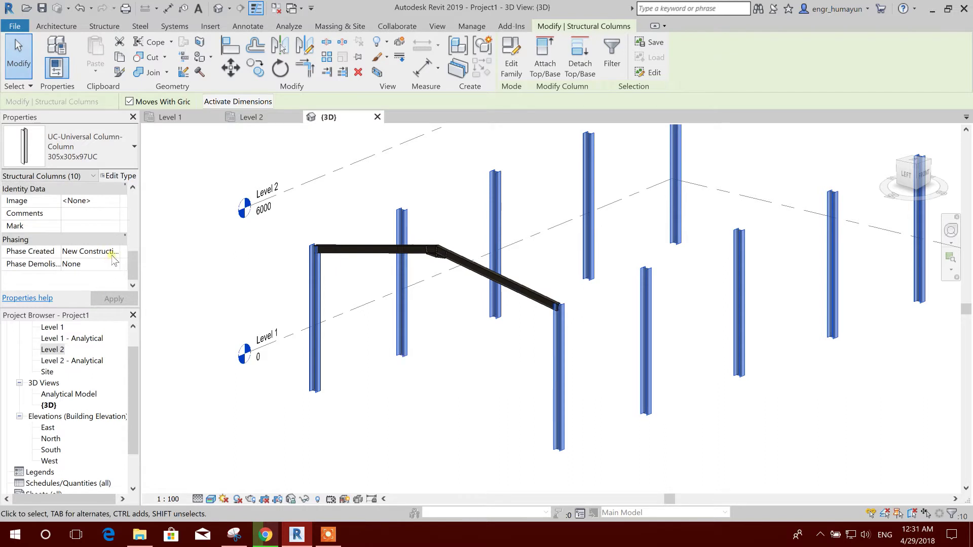
scroll(111, 253, up, 4)
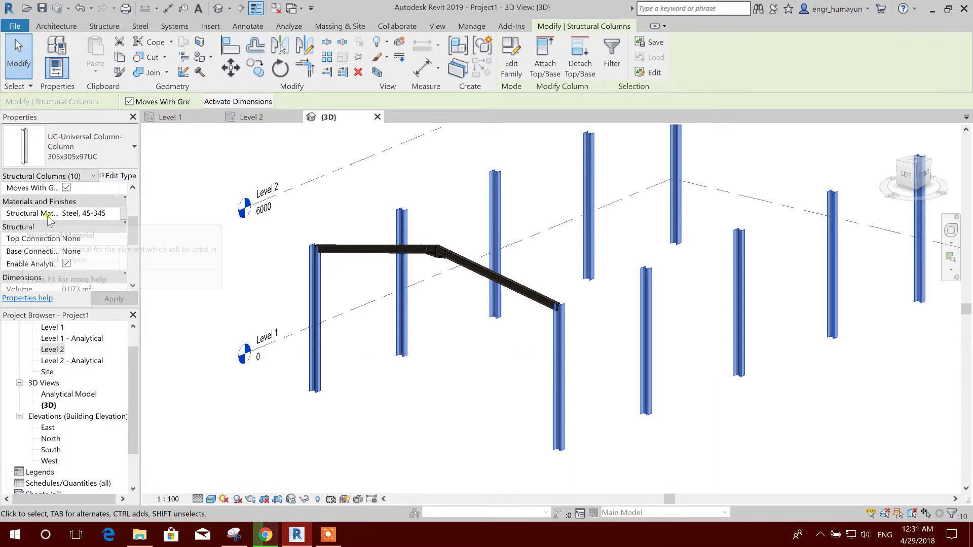
click(123, 216)
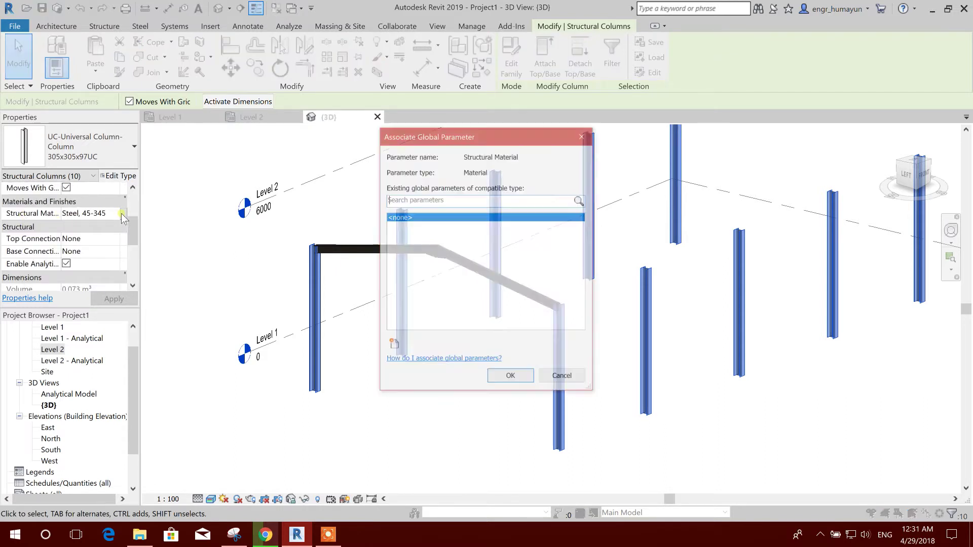
click(561, 377)
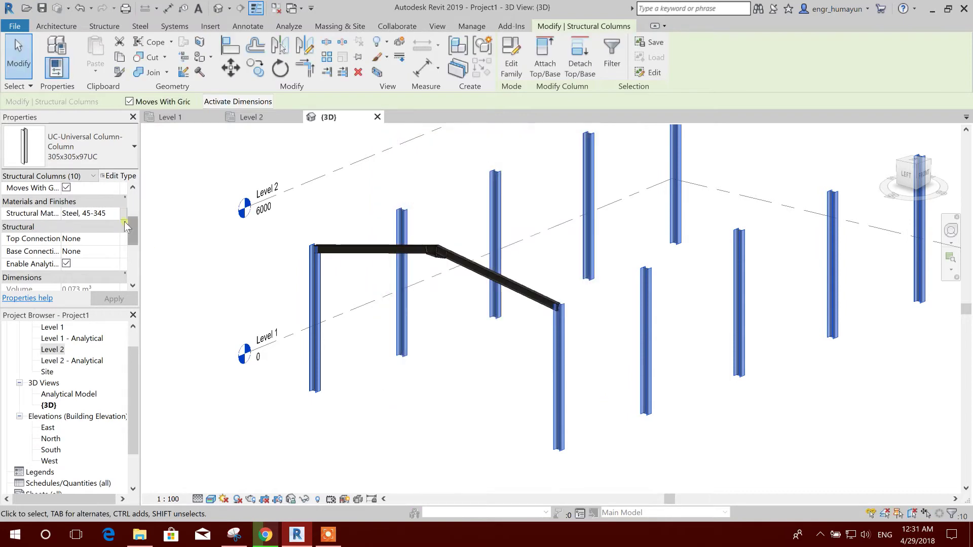
click(115, 213)
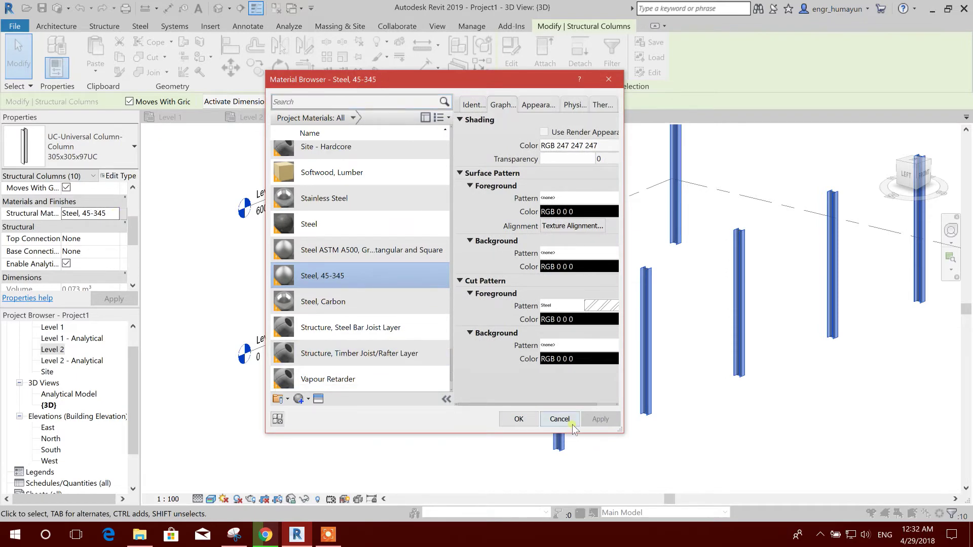
click(535, 419)
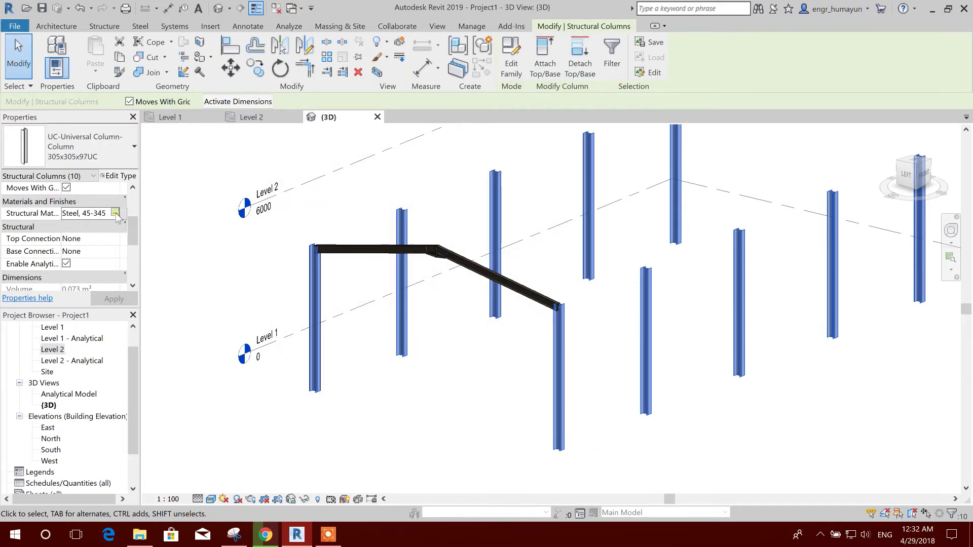
- Open the selected columns' structural material for editing and create a new project material
click(115, 213)
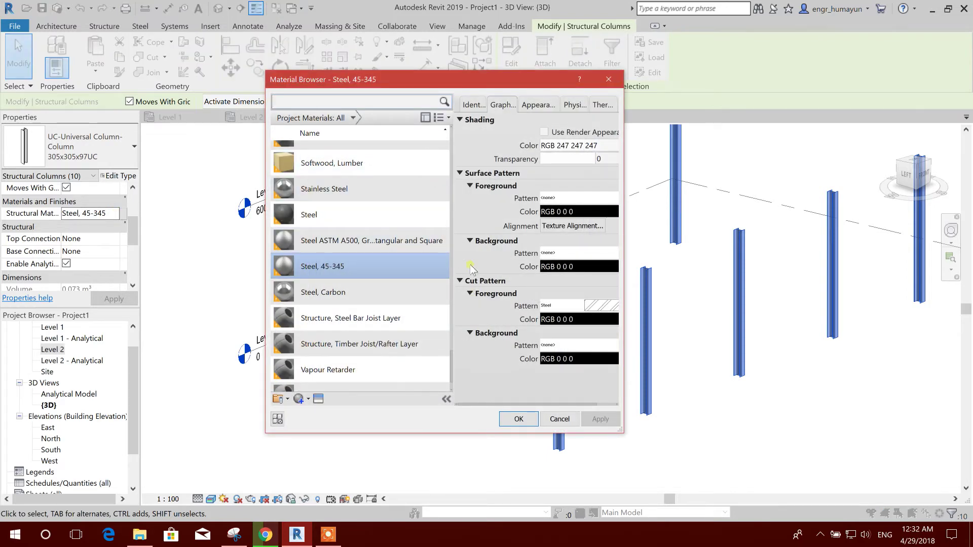
scroll(306, 322, down, 1)
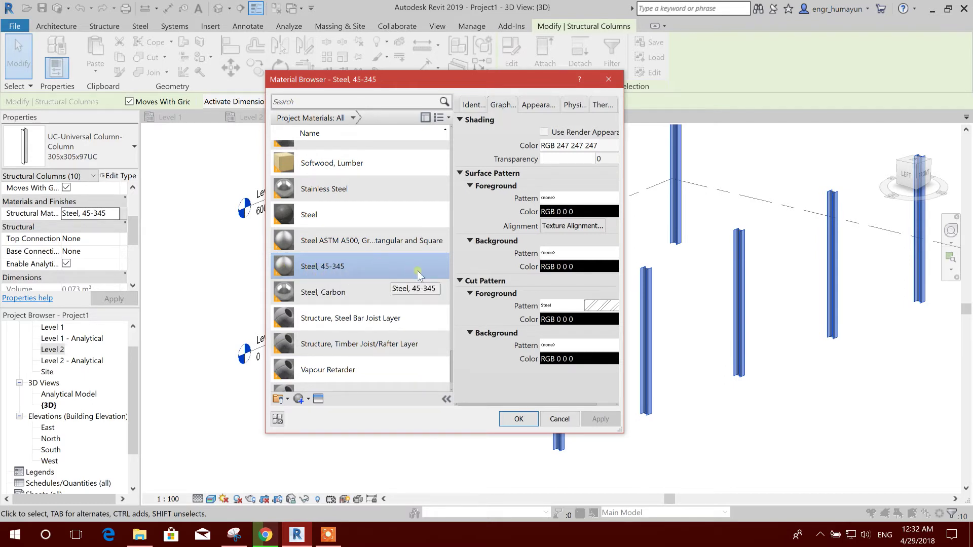
scroll(416, 228, up, 1)
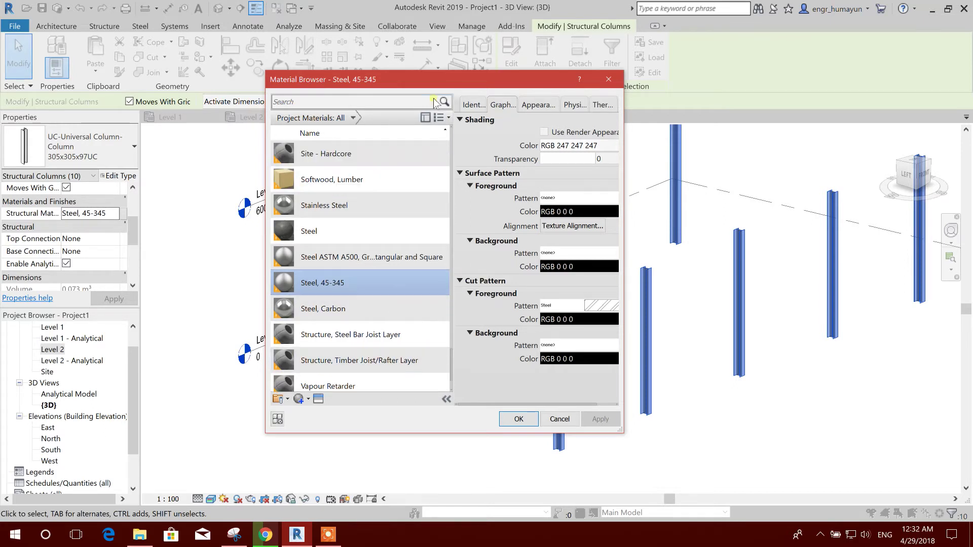
drag(431, 85, 477, 78)
scroll(380, 355, down, 1)
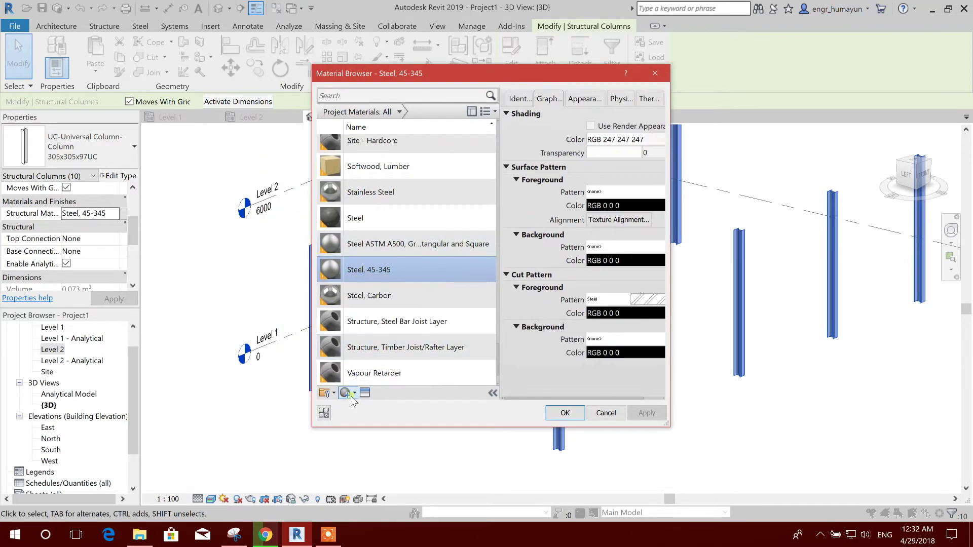
click(352, 394)
click(374, 405)
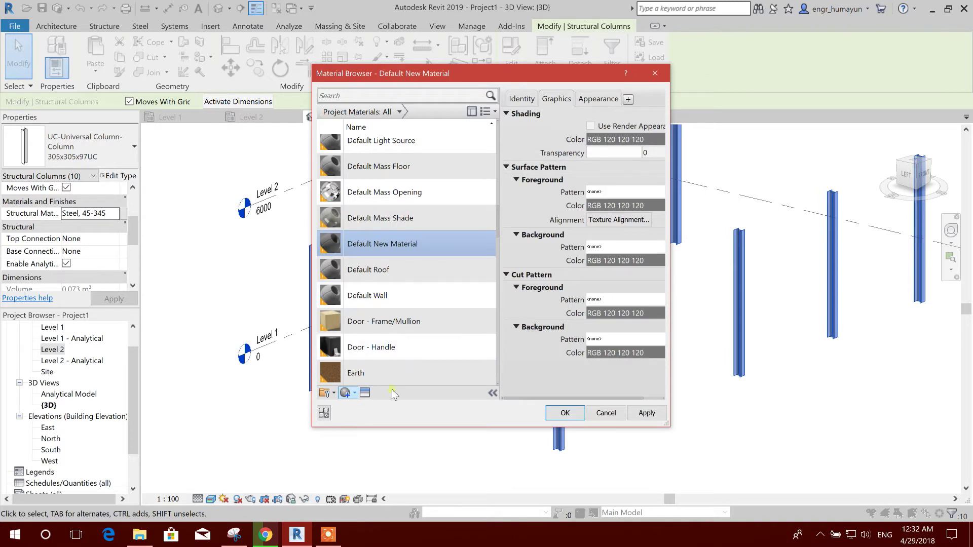
- Try to rename the newly created material as Green Steel
right_click(422, 240)
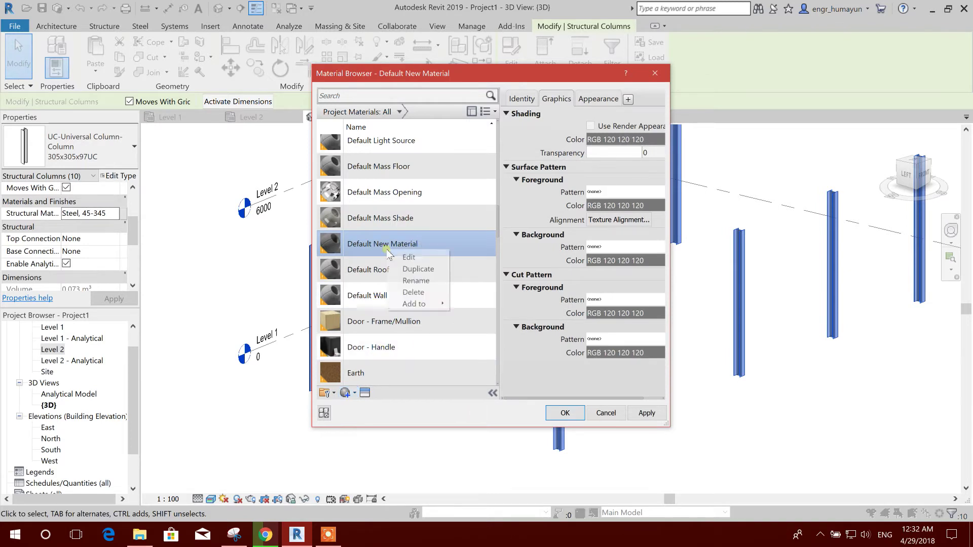
click(421, 282)
text(g)
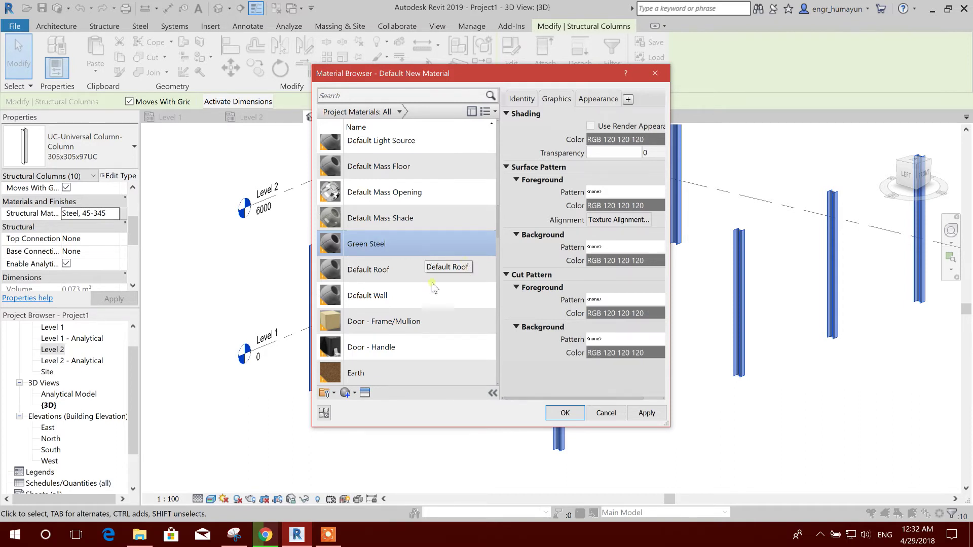
click(402, 262)
click(562, 276)
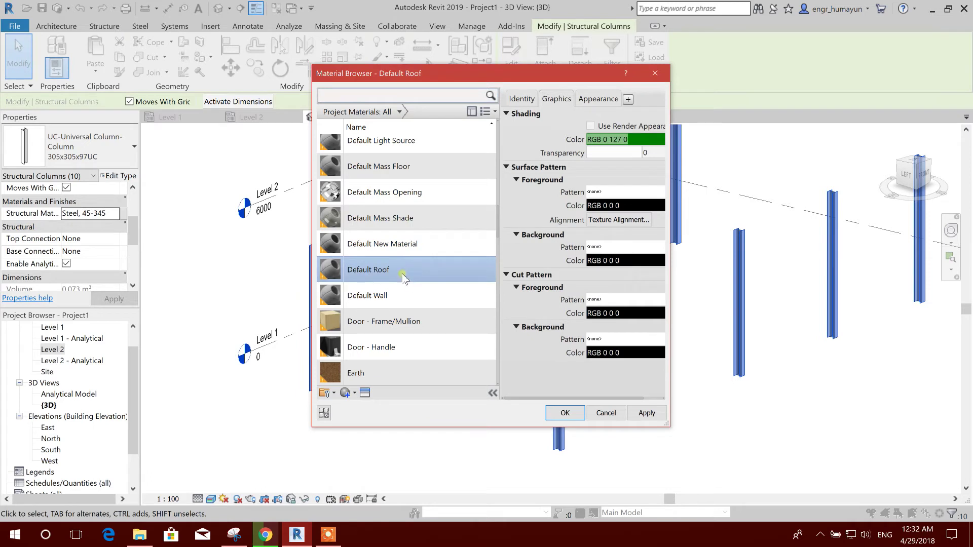
- Select the existing GREEN STEEL material in the project materials and search the appearance assets for "green"
scroll(398, 329, down, 2)
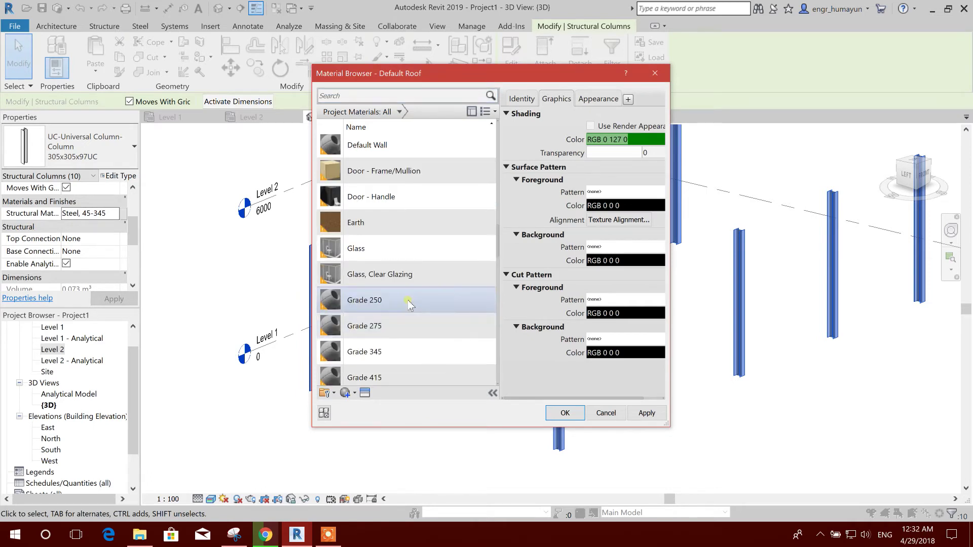
scroll(399, 334, down, 2)
click(399, 280)
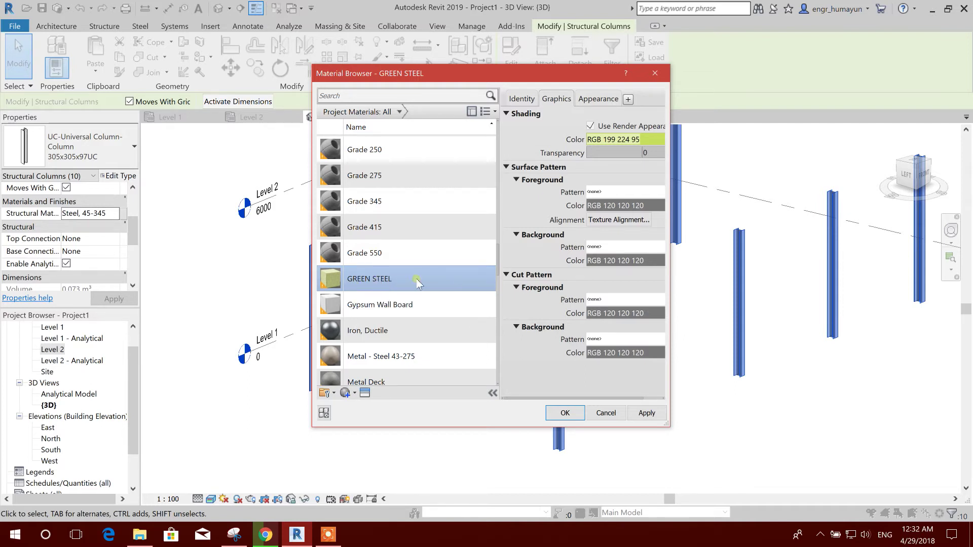
scroll(385, 345, down, 1)
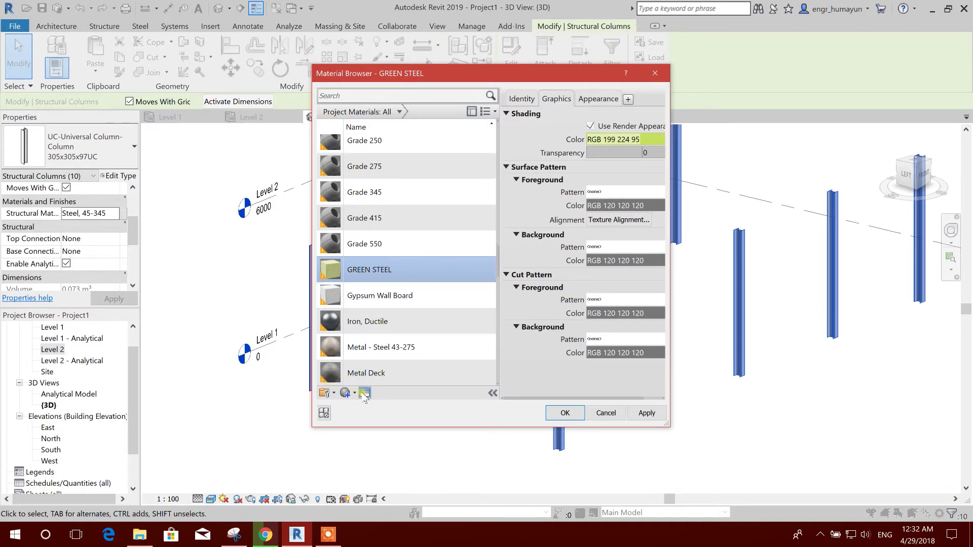
click(365, 393)
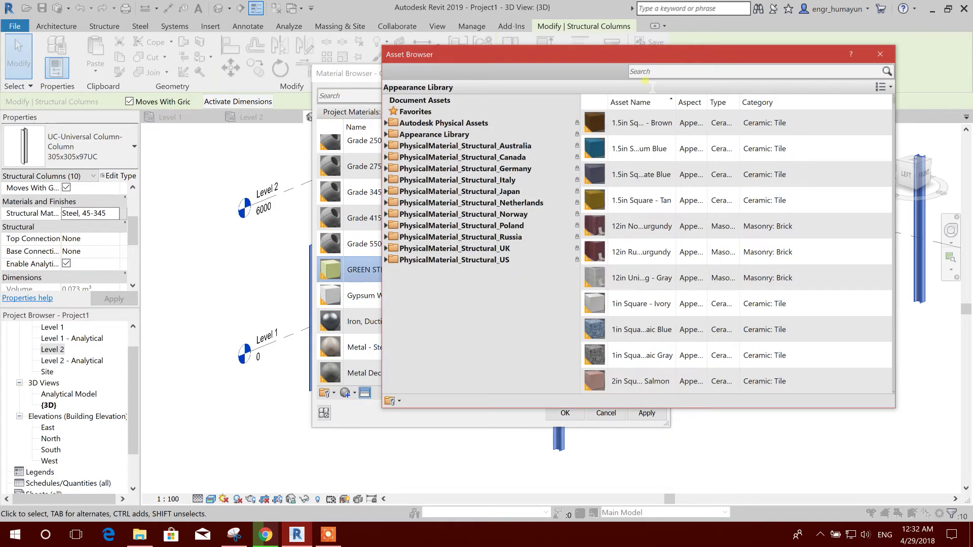
click(654, 73)
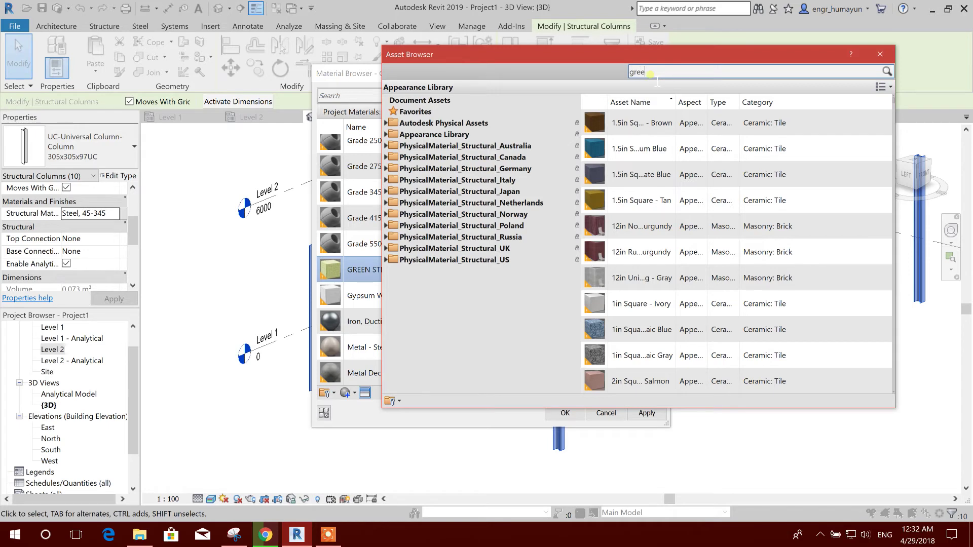
key(Return)
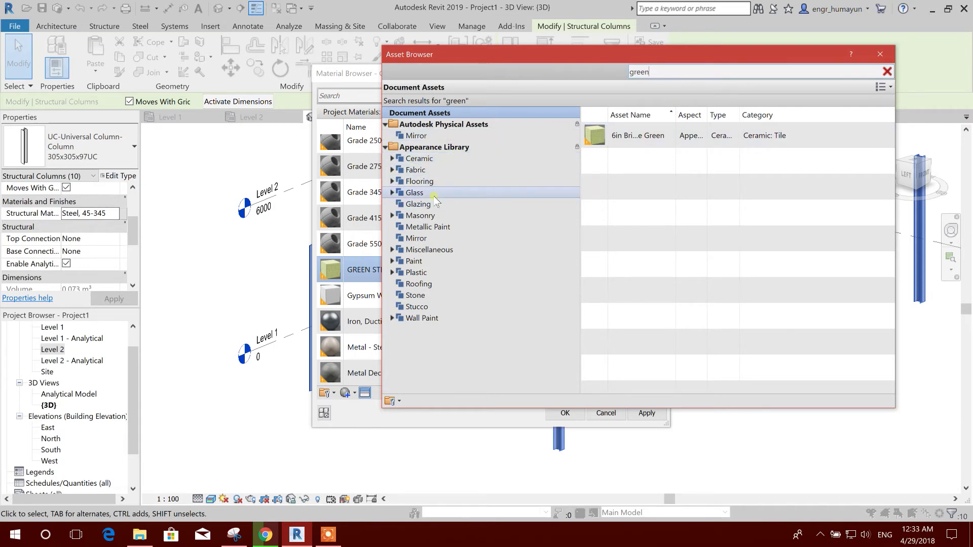
- Find a green metallic paint in the Appearance Library and apply Flaked Satin - Sea Green to the GREEN STEEL material
click(420, 182)
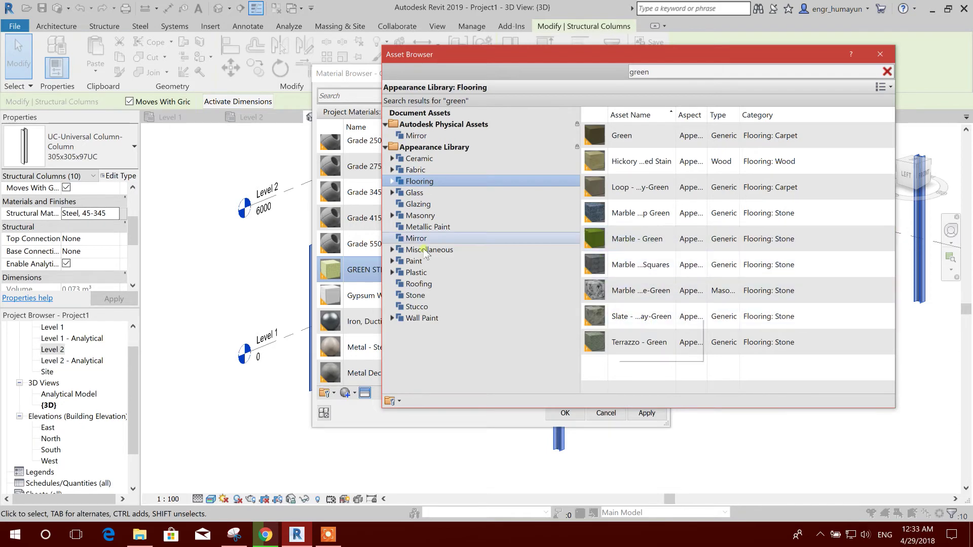
click(420, 158)
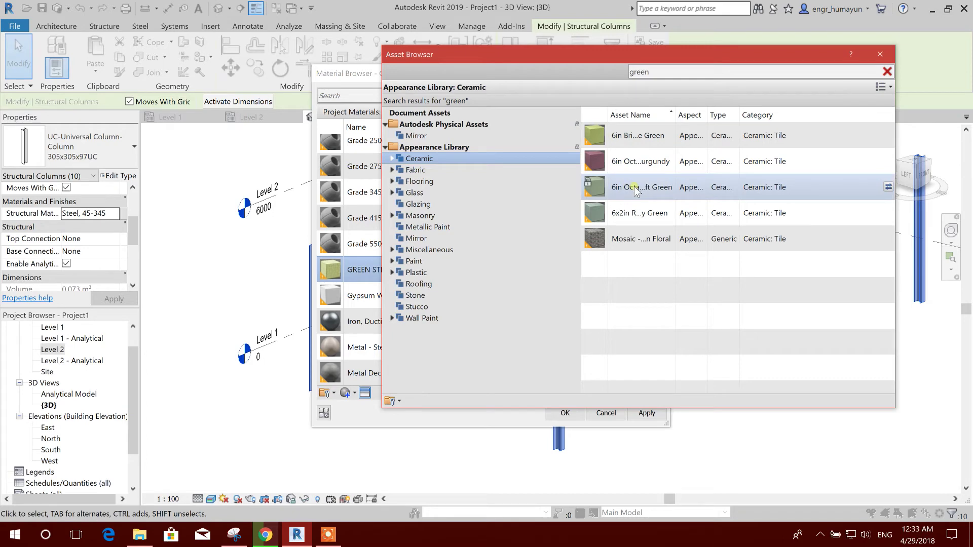
click(433, 172)
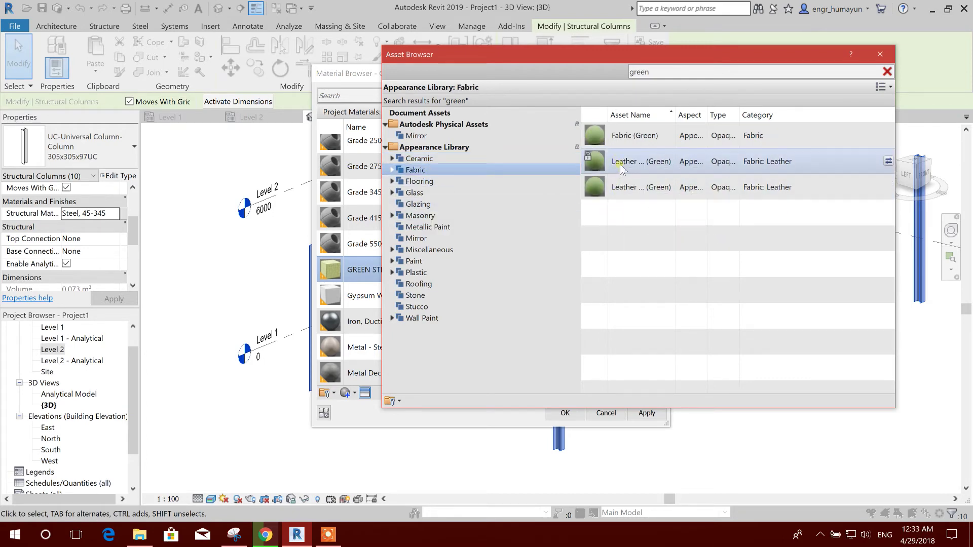
click(445, 182)
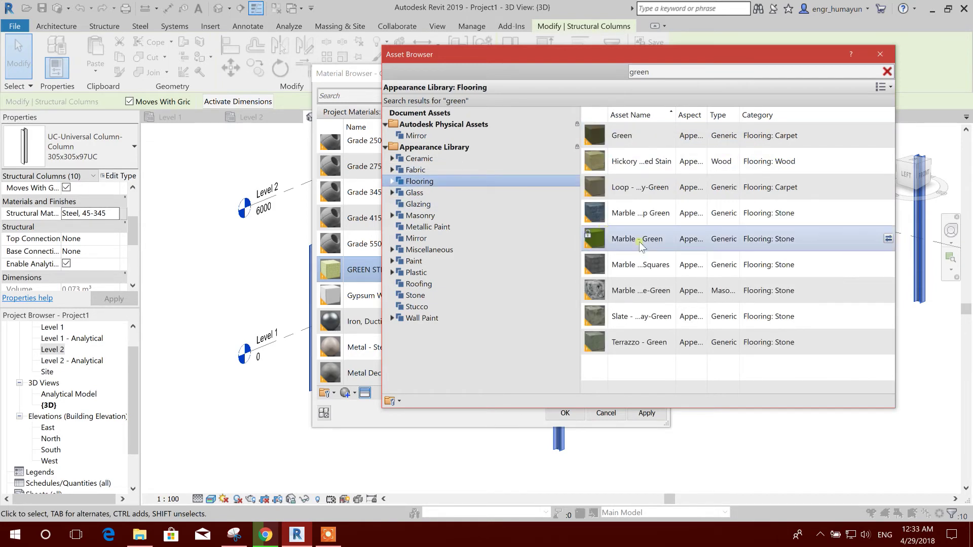
click(430, 193)
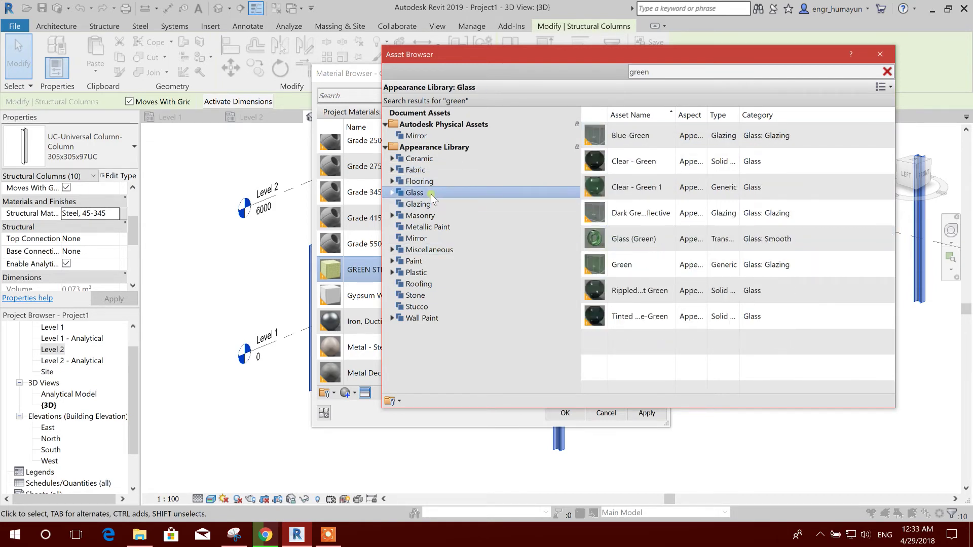
click(426, 204)
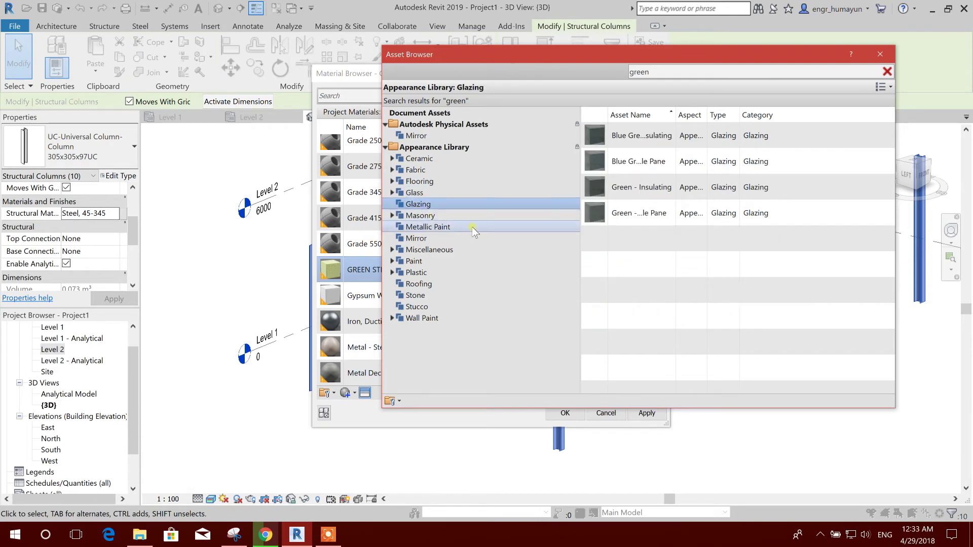
click(426, 215)
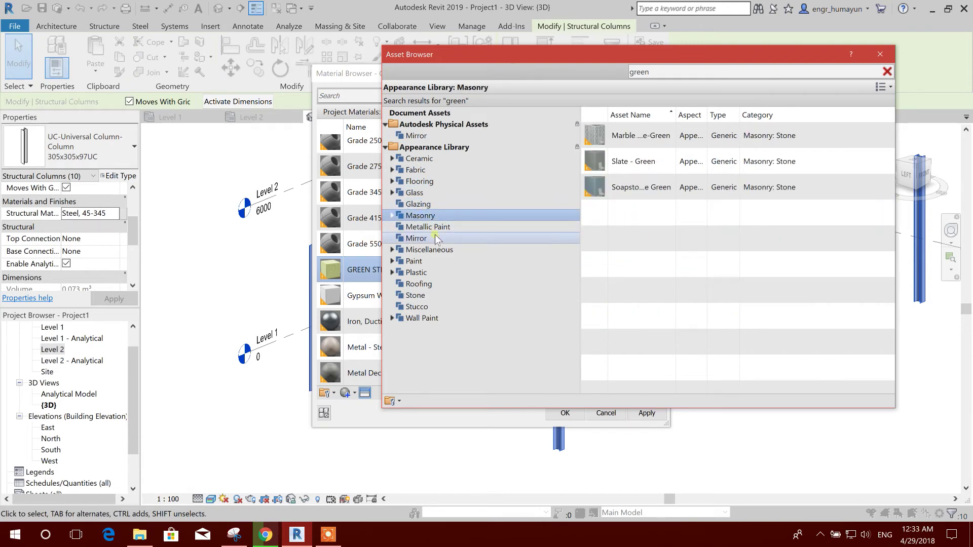
click(434, 229)
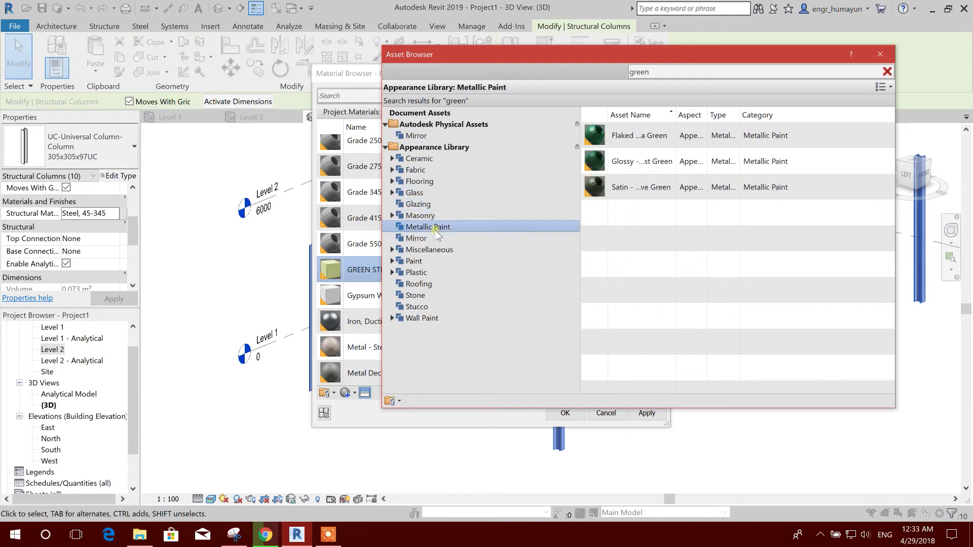
double_click(637, 138)
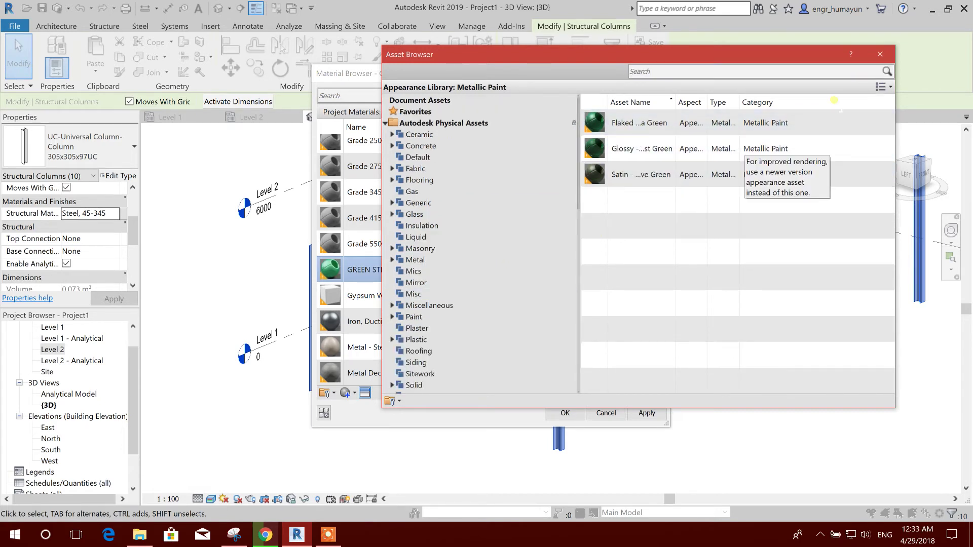
click(886, 52)
click(882, 54)
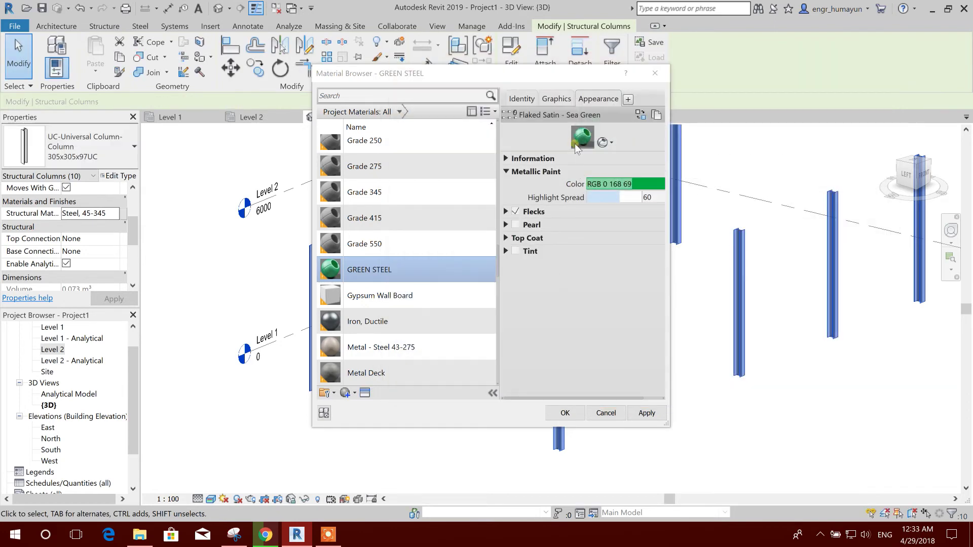
- Check the shading settings of GREEN STEEL and assign the material to the selected columns
click(557, 99)
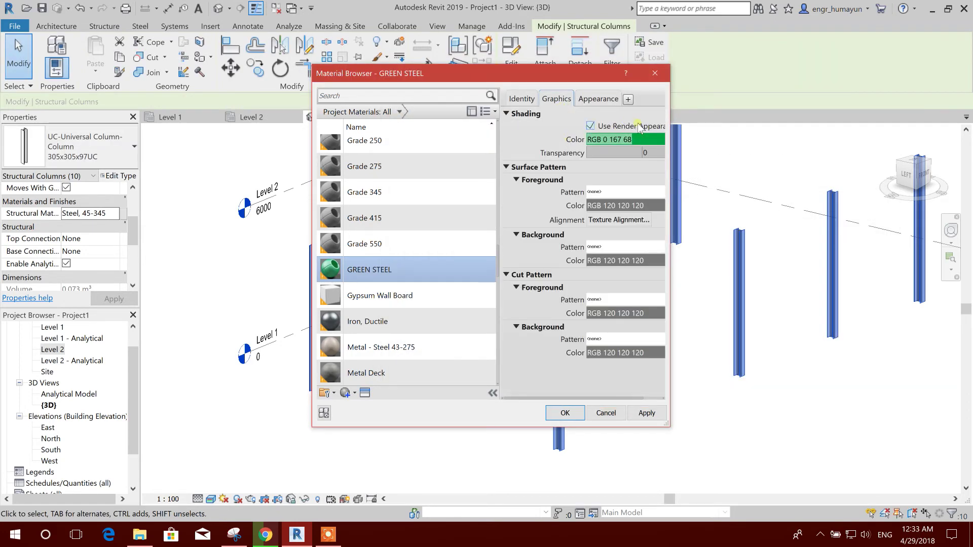
drag(679, 146, 789, 146)
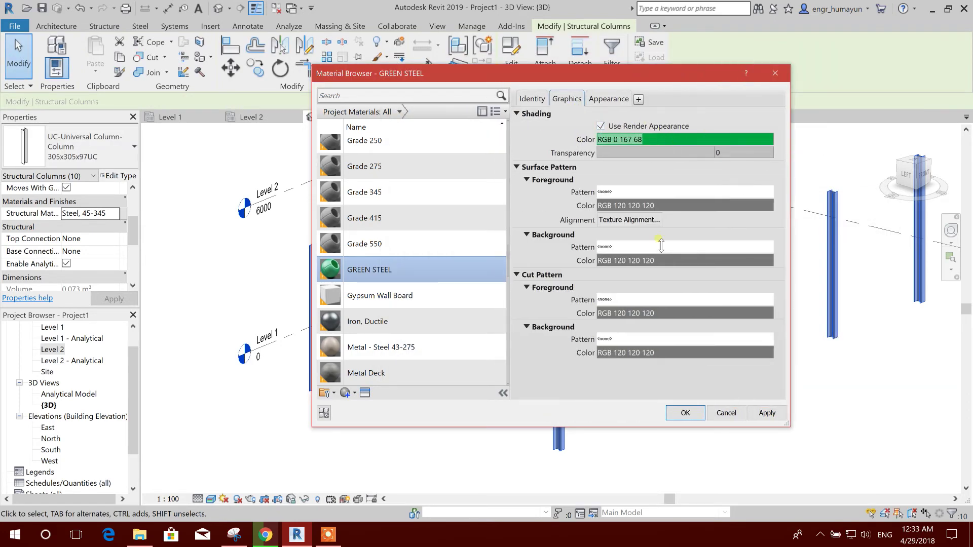
click(685, 413)
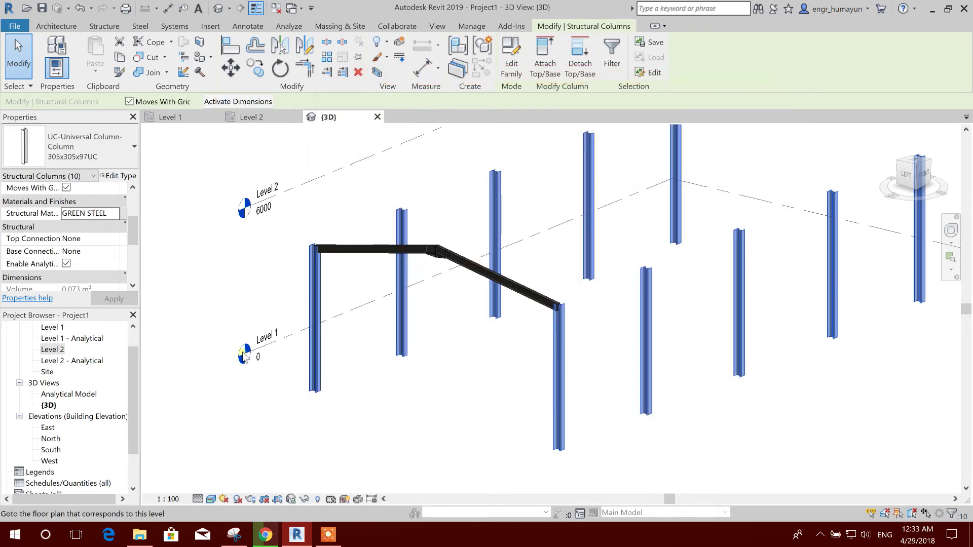
click(368, 408)
- Select all instances of the UB305x165x40 beam visible in the 3D view, starting from one of the portal frame's rafters
middle_drag(457, 411, 624, 423)
scroll(534, 222, up, 5)
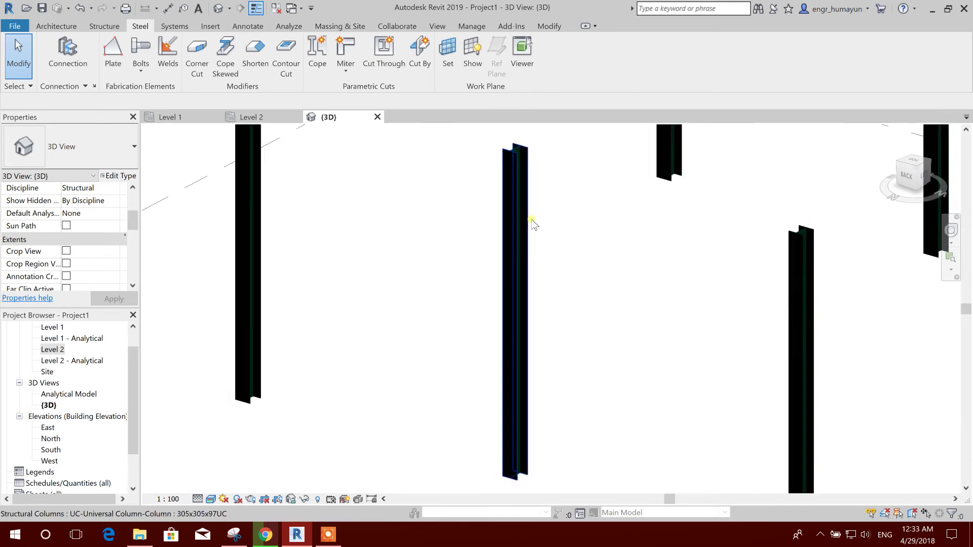
scroll(460, 319, down, 4)
shift+middle_drag(460, 319, 563, 328)
scroll(552, 341, down, 2)
scroll(492, 288, down, 1)
shift+middle_drag(494, 291, 464, 361)
click(564, 288)
right_click(568, 291)
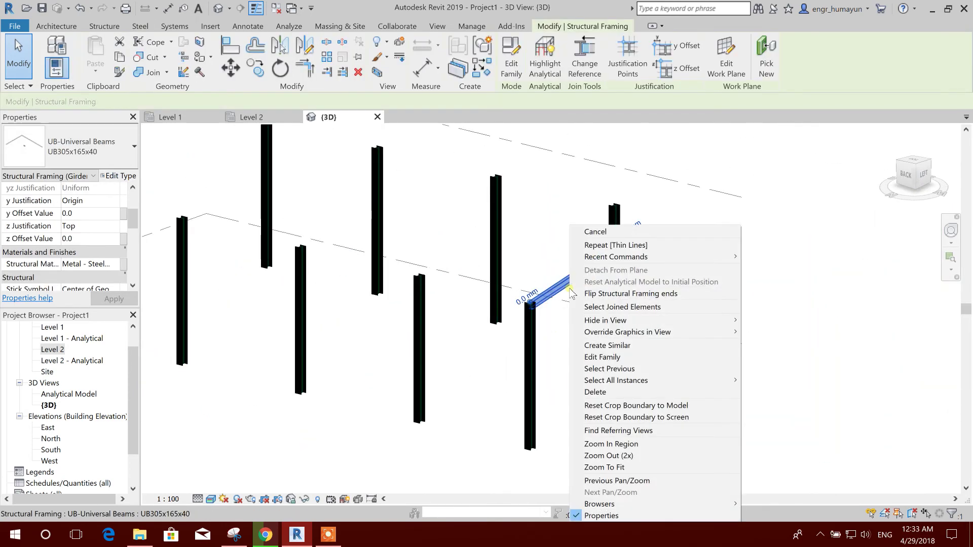
mouse_move(700, 381)
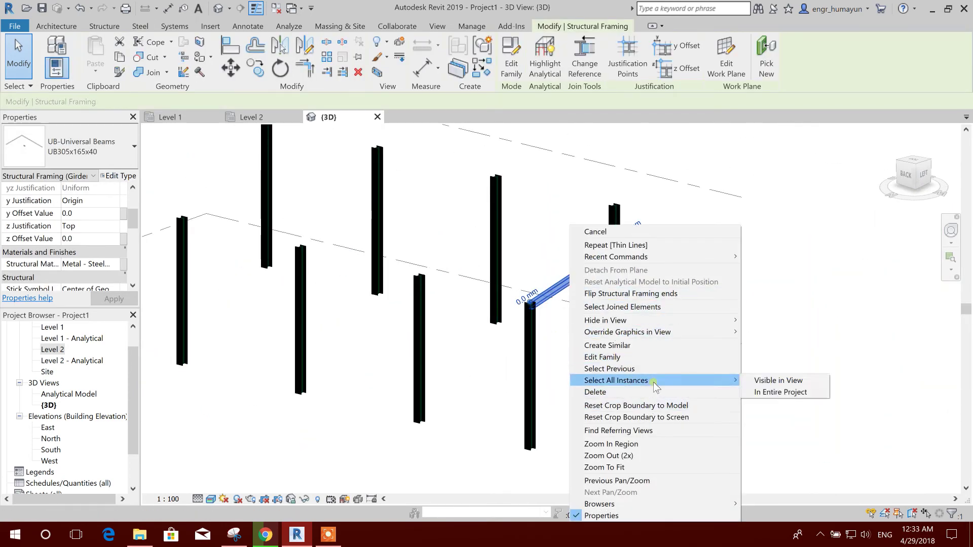
click(764, 381)
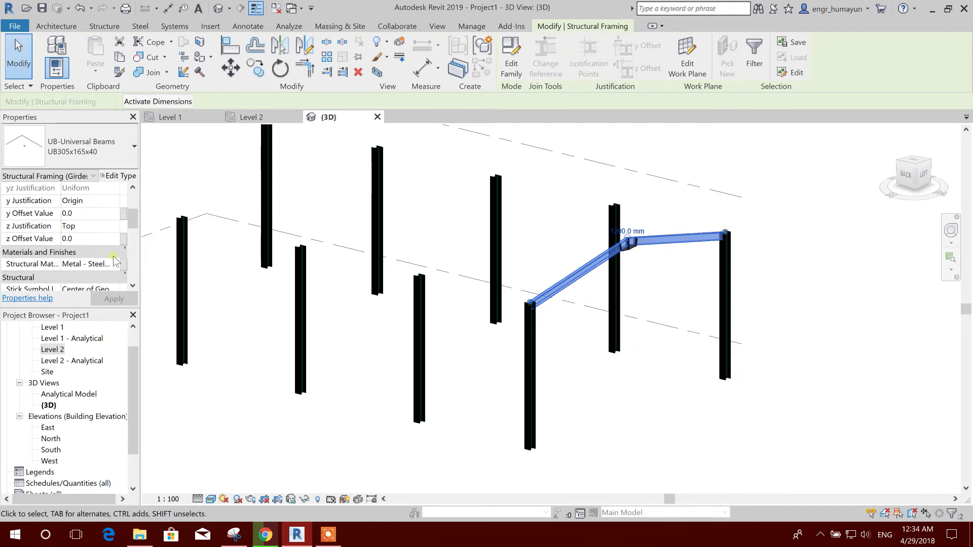
- Open the selected rafters' structural material for editing
scroll(122, 239, down, 1)
click(117, 227)
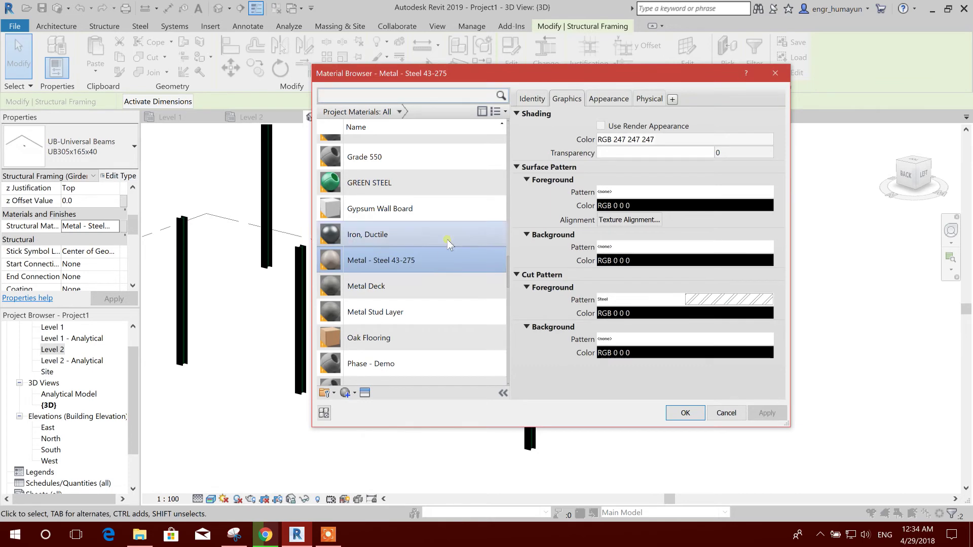
scroll(395, 370, down, 1)
click(354, 394)
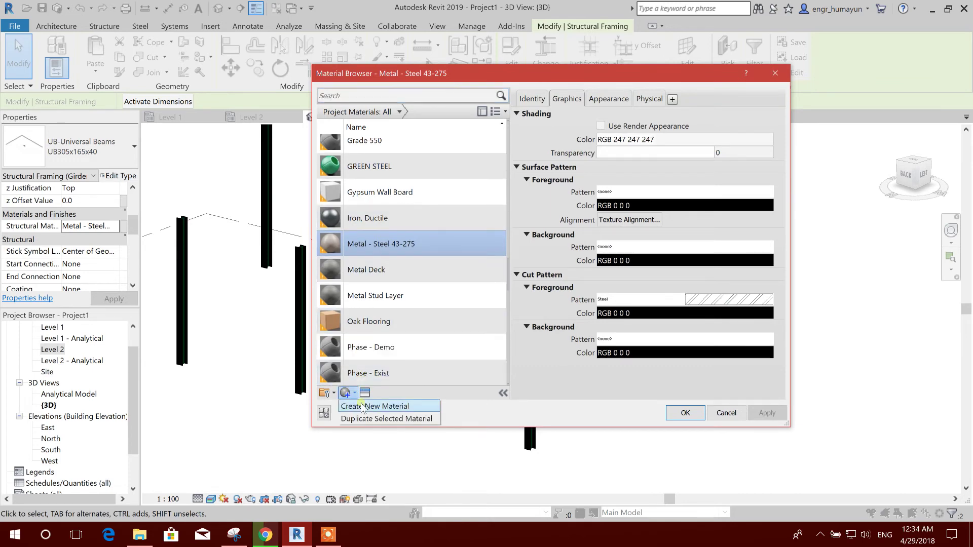
click(372, 407)
right_click(398, 248)
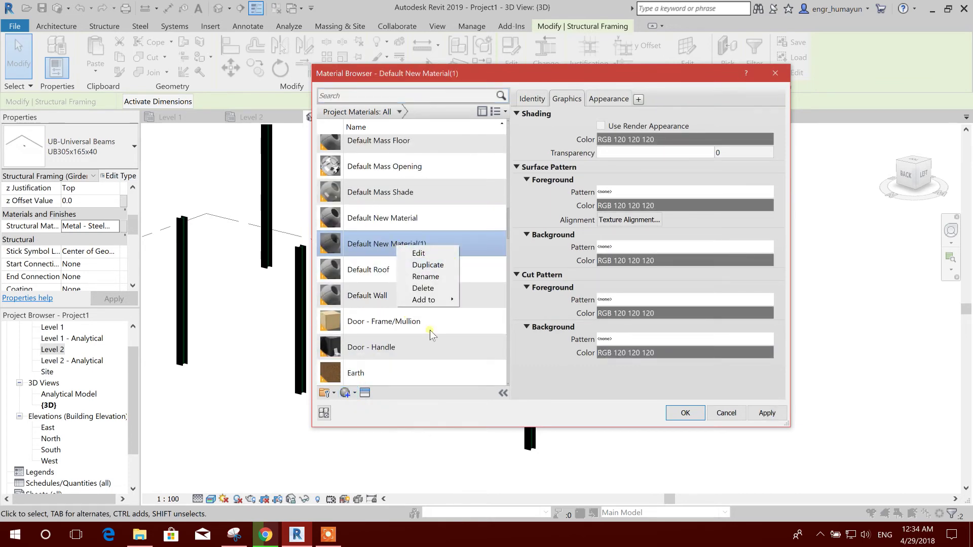
click(430, 294)
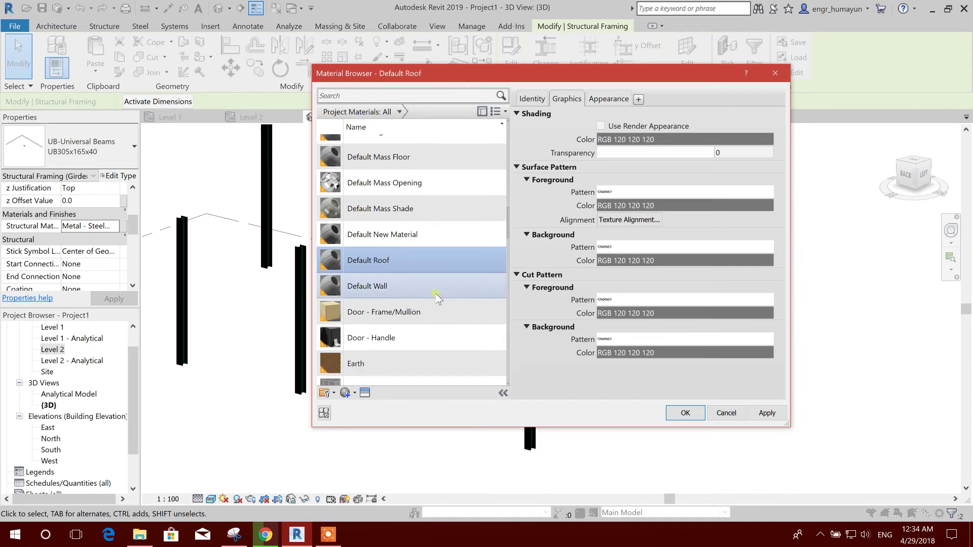
- Rename the existing Default New Material as Blue Steel
click(398, 243)
right_click(398, 243)
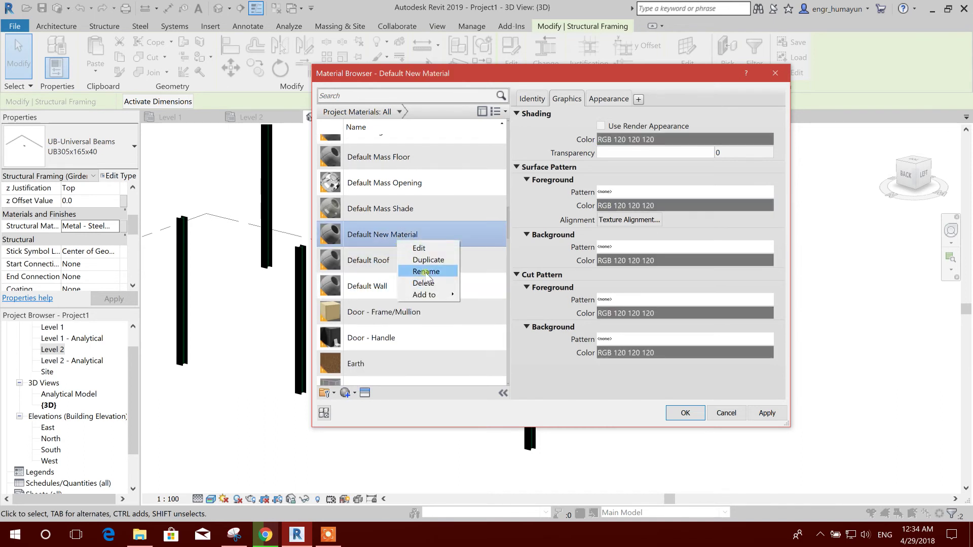
click(424, 271)
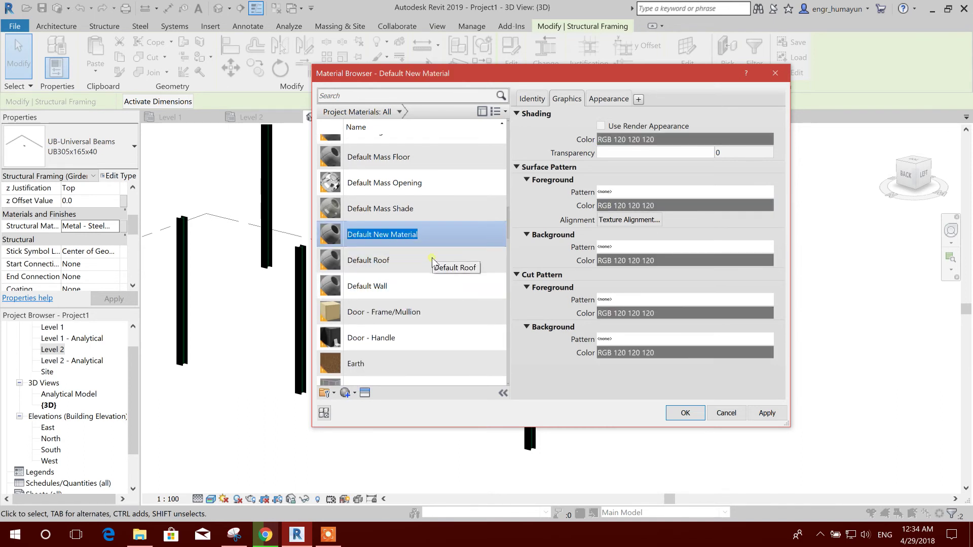
text(Blue Steel)
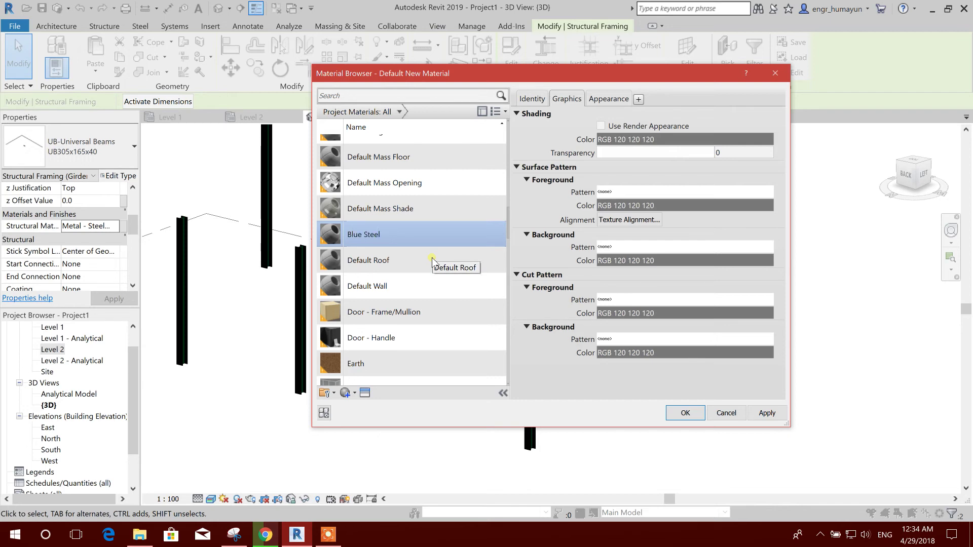
- Find a blue asset in the Autodesk Physical Assets and apply the Aluminum - Anodized Glossy (Blue) appearance to Blue Steel
click(366, 393)
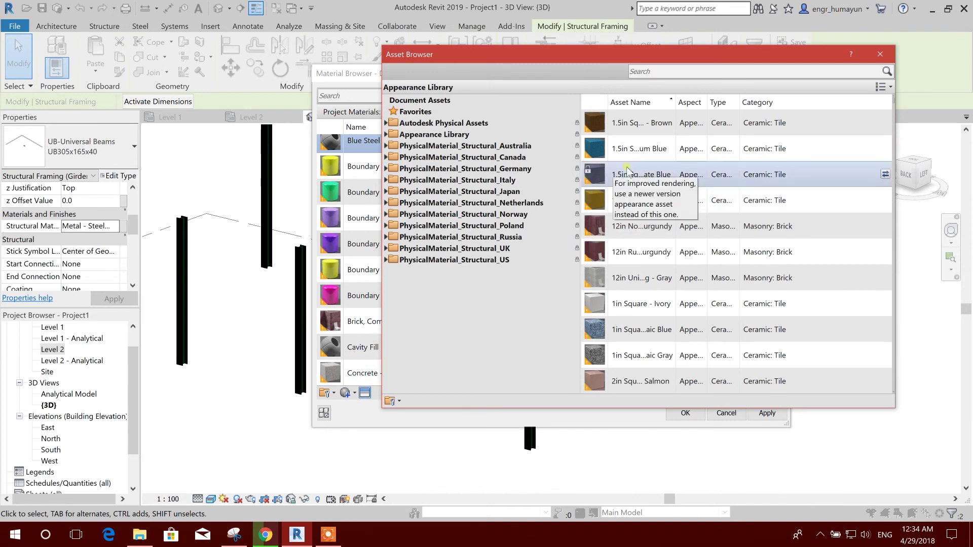
click(657, 73)
text(B)
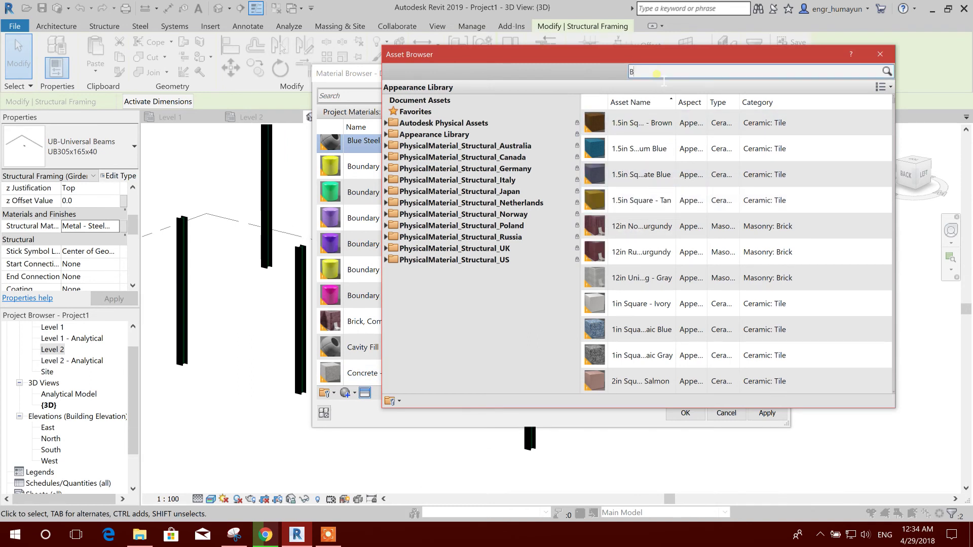
text(l)
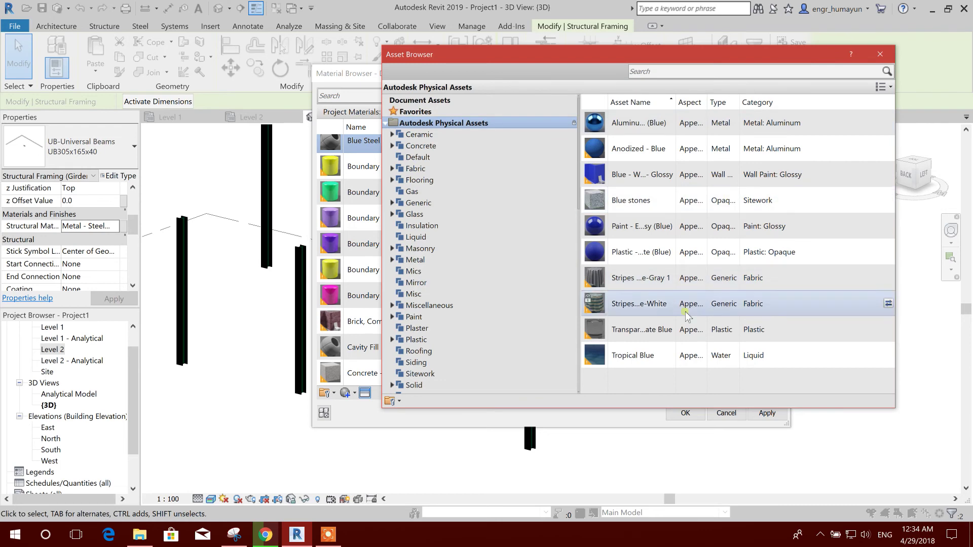
double_click(829, 127)
click(880, 54)
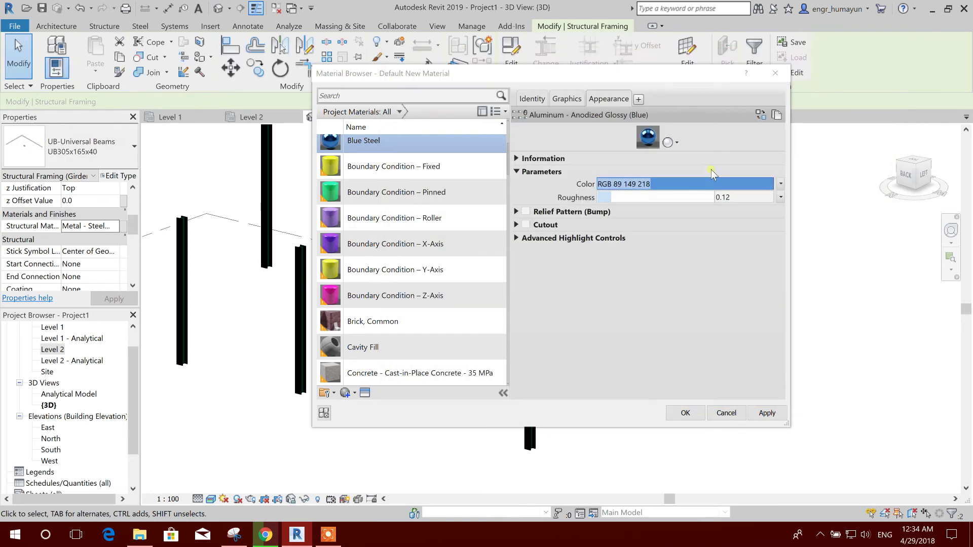
- Make Blue Steel use its render appearance for shading and assign it to the selected rafters
click(581, 101)
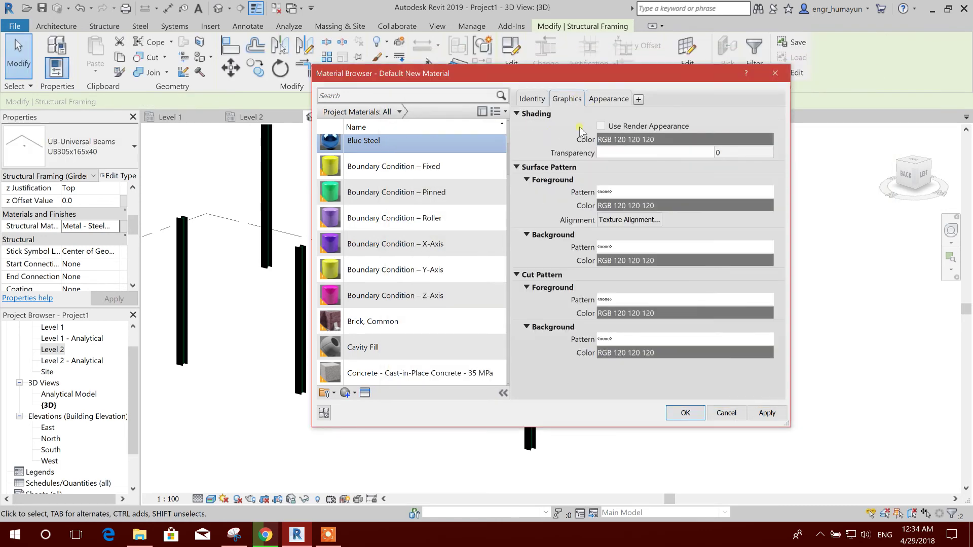
click(601, 126)
click(760, 414)
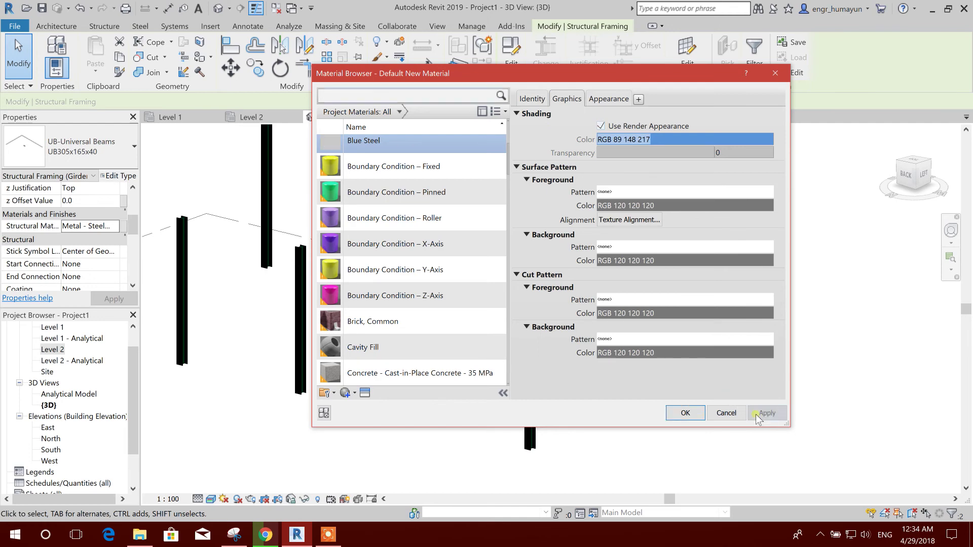
click(685, 413)
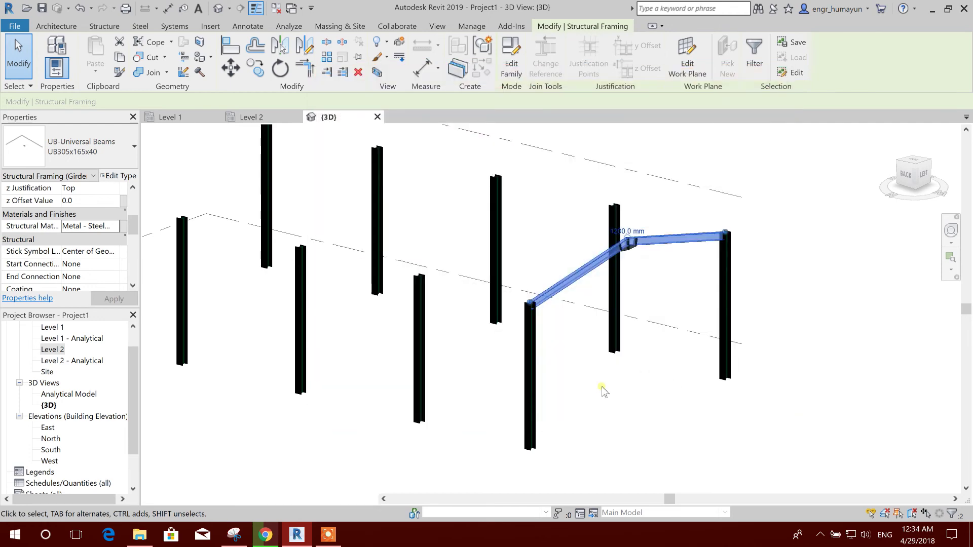
click(664, 400)
- Examine the rafters, the bolted apex haunch connection and the columns in the 3D view from several angles
shift+middle_drag(763, 369, 458, 330)
scroll(505, 324, up, 6)
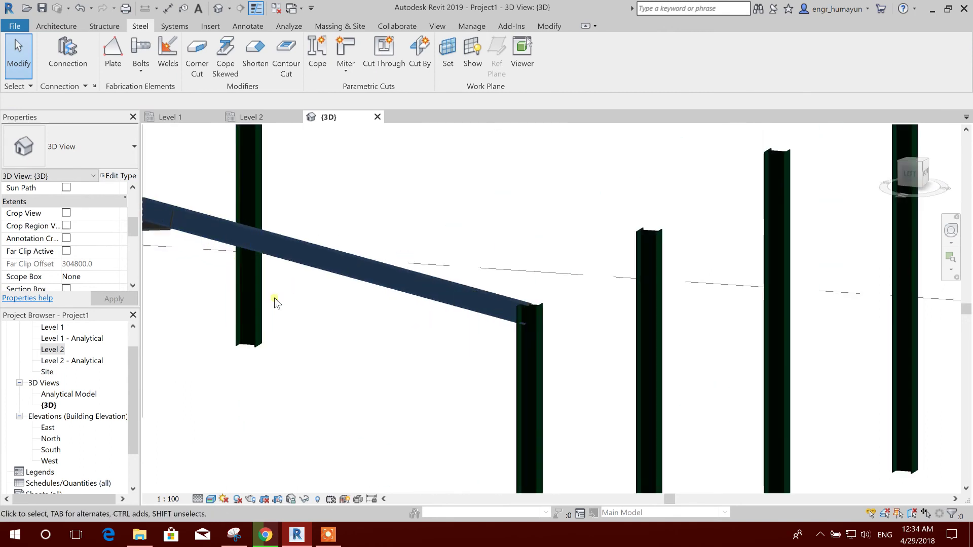
scroll(506, 319, up, 2)
scroll(509, 316, down, 3)
middle_drag(434, 351, 608, 343)
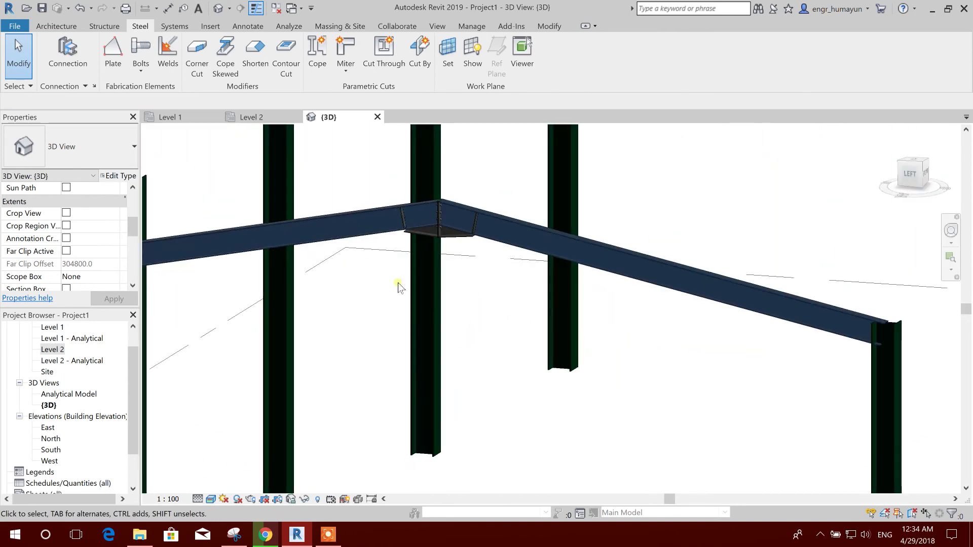
scroll(371, 249, up, 5)
scroll(357, 203, up, 3)
scroll(452, 235, down, 5)
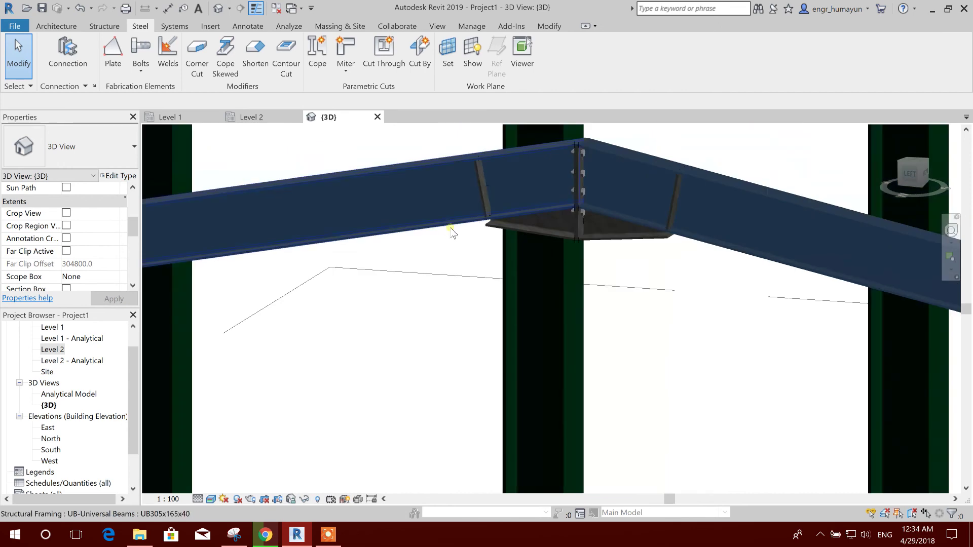
scroll(451, 239, down, 2)
shift+middle_drag(497, 375, 457, 319)
scroll(608, 385, down, 4)
scroll(687, 332, up, 1)
scroll(591, 282, down, 1)
middle_drag(436, 340, 611, 299)
middle_drag(534, 250, 470, 282)
scroll(513, 216, up, 2)
scroll(513, 215, down, 3)
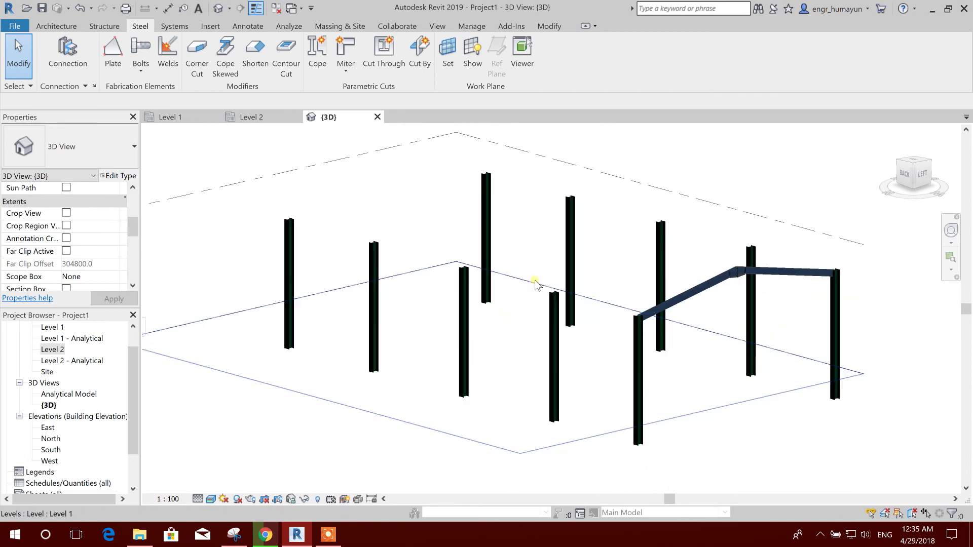
scroll(507, 297, up, 2)
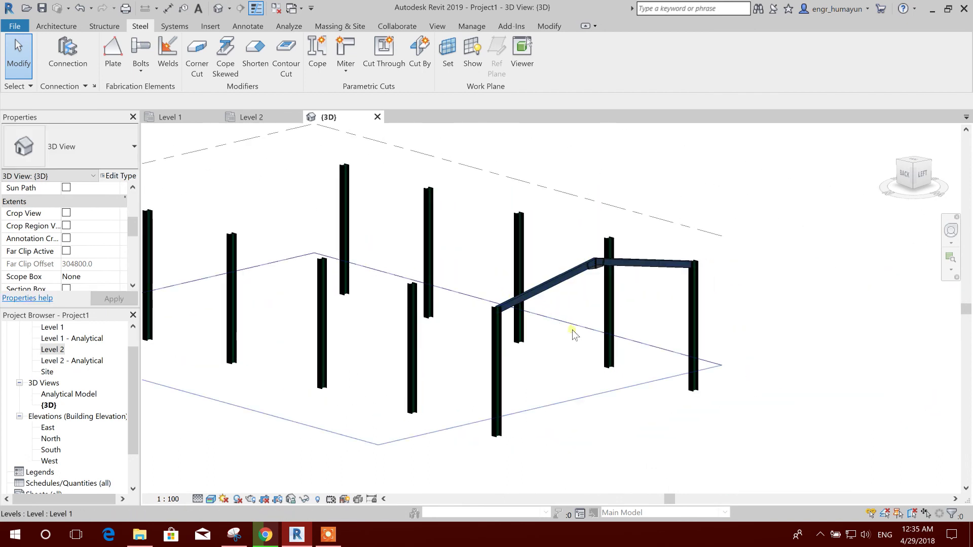
- Set the 3D view's visual style to Consistent Colors with the portal frame in view
shift+middle_drag(702, 365, 373, 333)
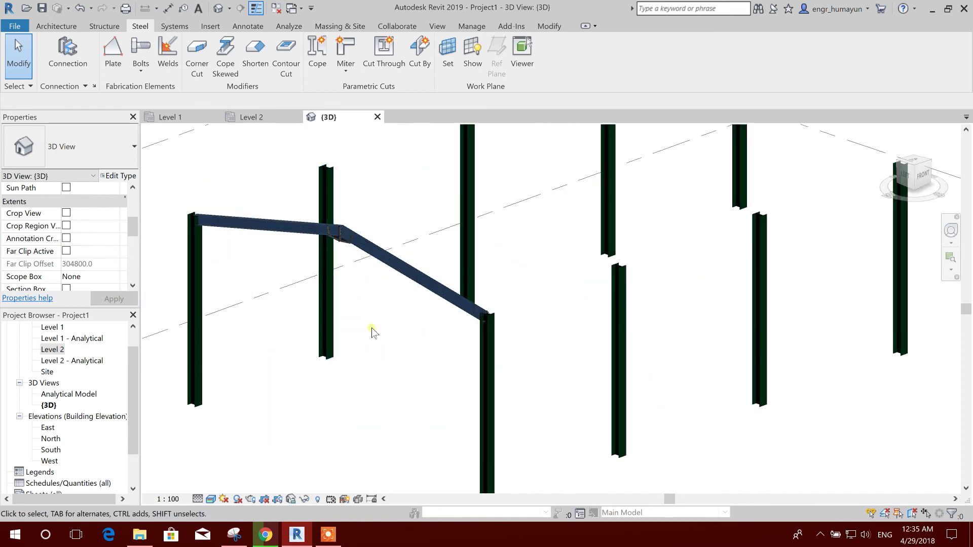
click(211, 499)
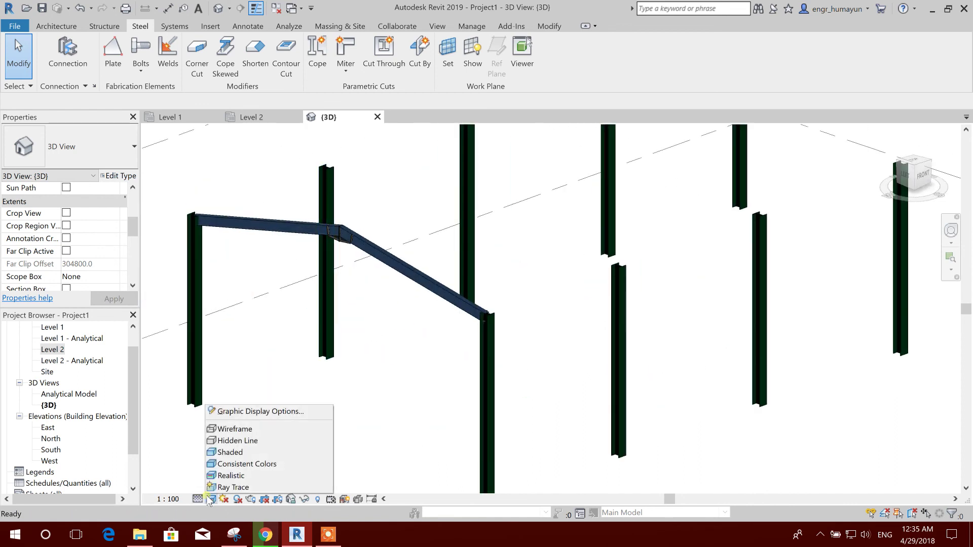
click(228, 464)
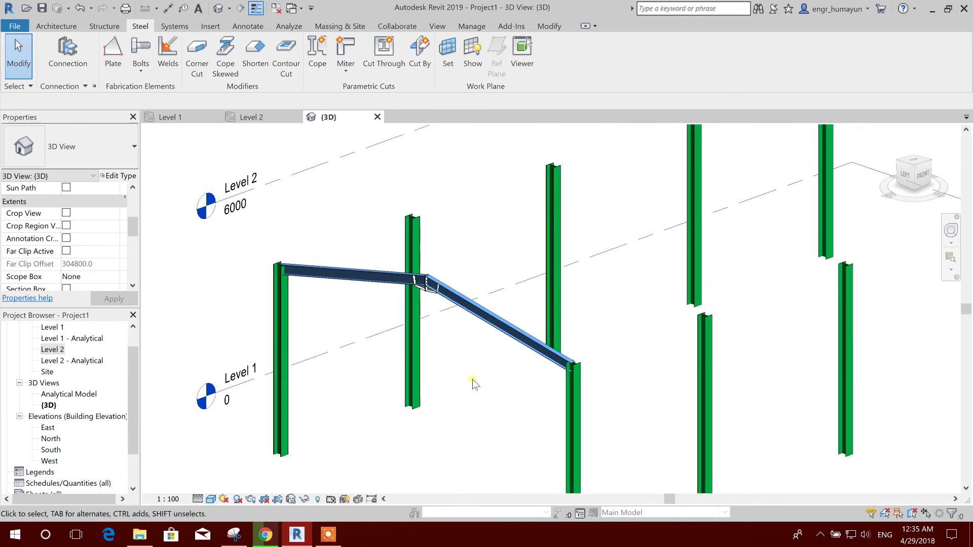
scroll(474, 384, down, 2)
scroll(481, 369, up, 2)
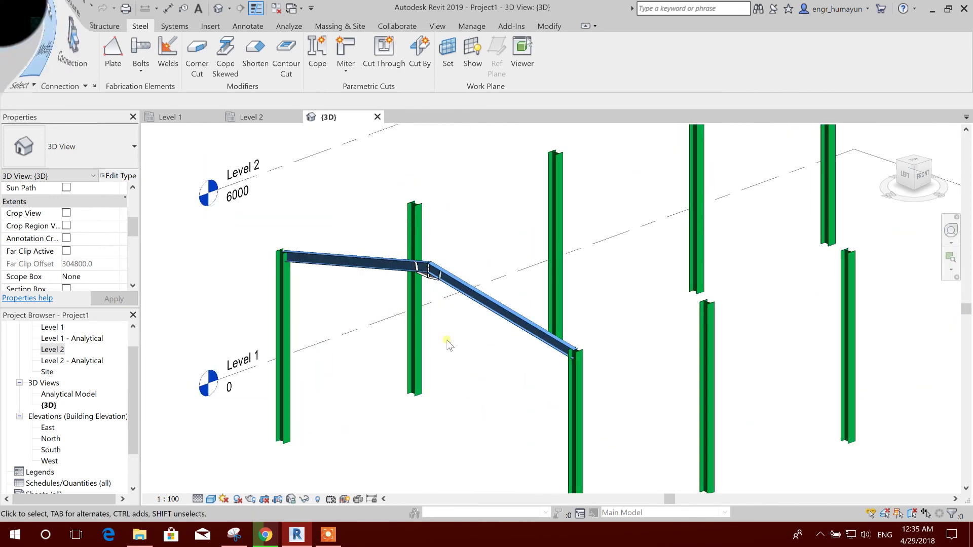